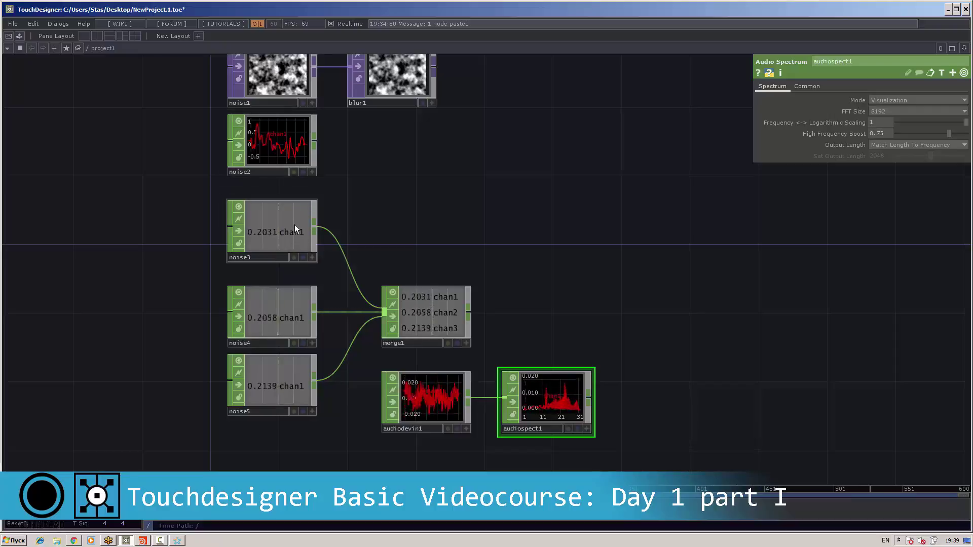
Pan to audiospect1, check its node info, and bring up the operator creation list.
left_click_drag(495, 256, 386, 200)
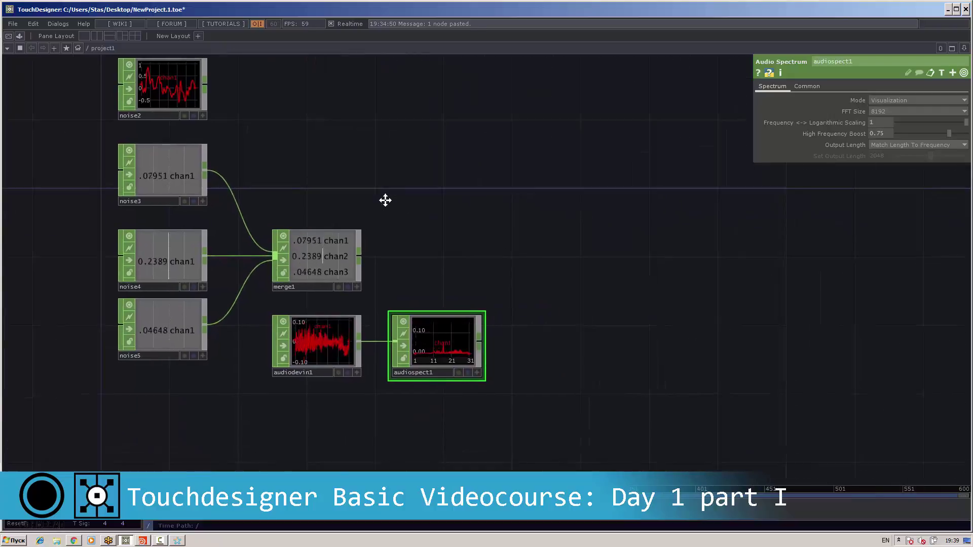
scroll(494, 286, "up", 4)
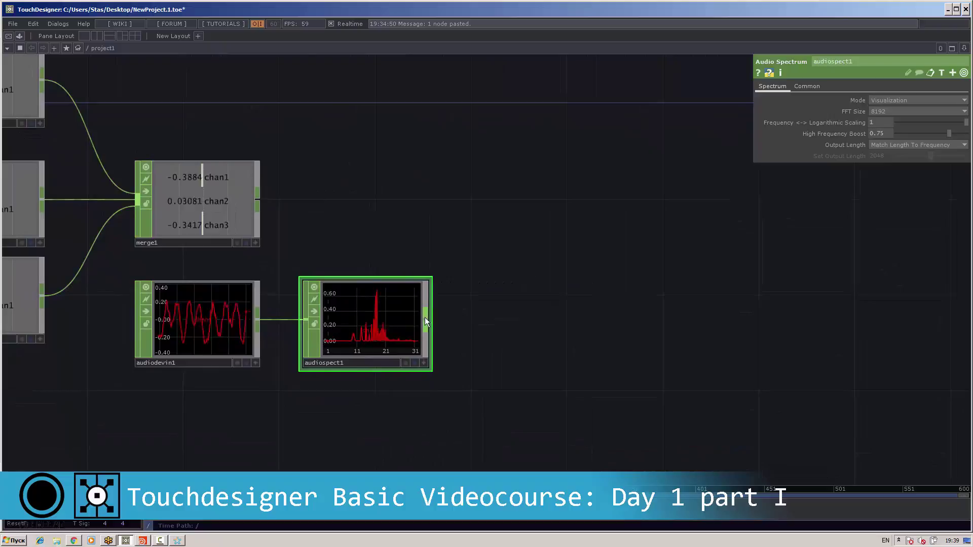
middle_click(424, 321)
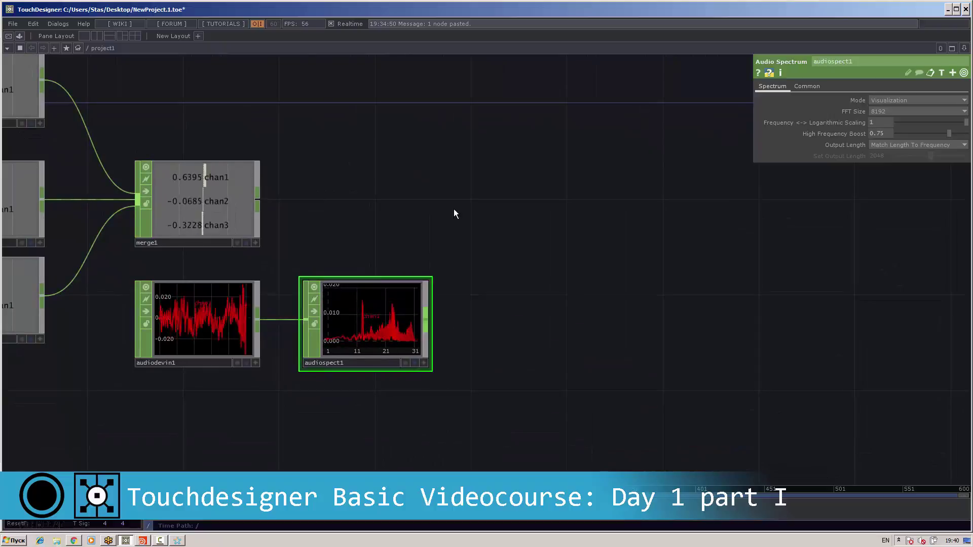
key("Tab")
Add a CHOP to TOP node (chopto1) fed by audiospect1 and check its resolution warning.
left_click(312, 223)
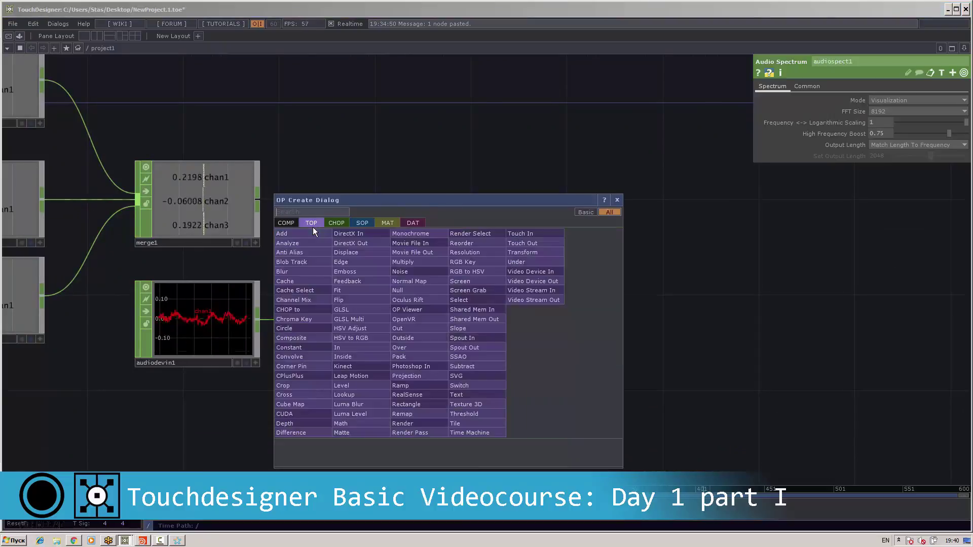
left_click(297, 309)
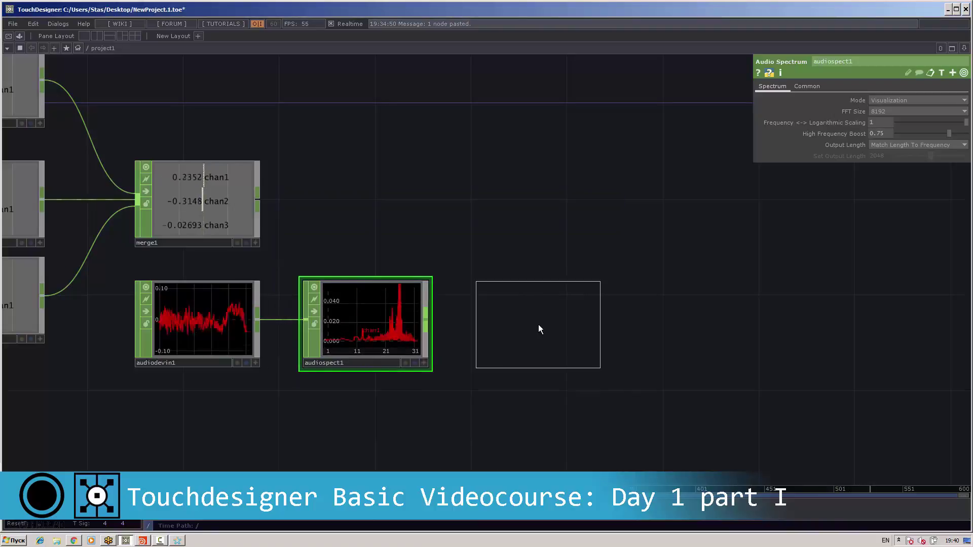
left_click(538, 325)
left_click_drag(365, 320, 532, 342)
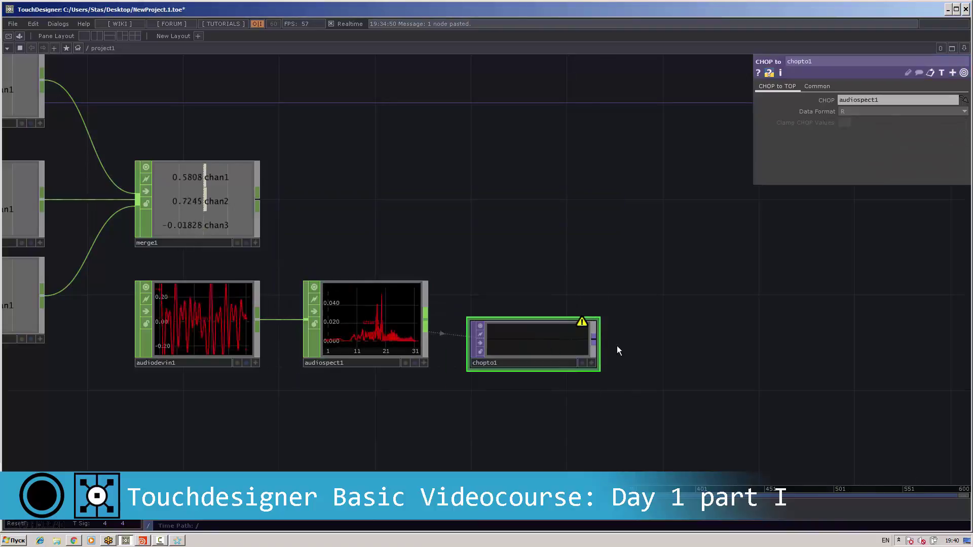
scroll(592, 343, "up", 3)
middle_click(553, 340)
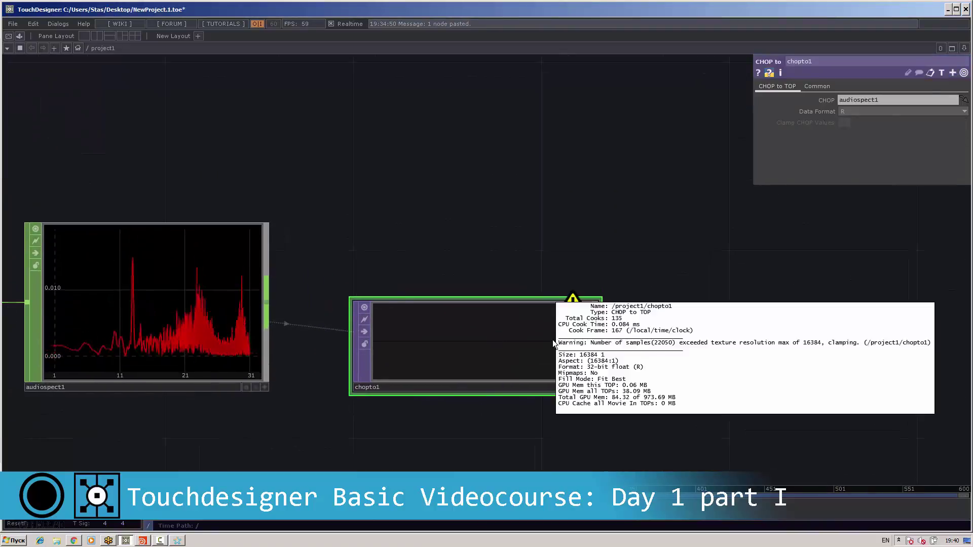
left_click_drag(516, 329, 597, 266)
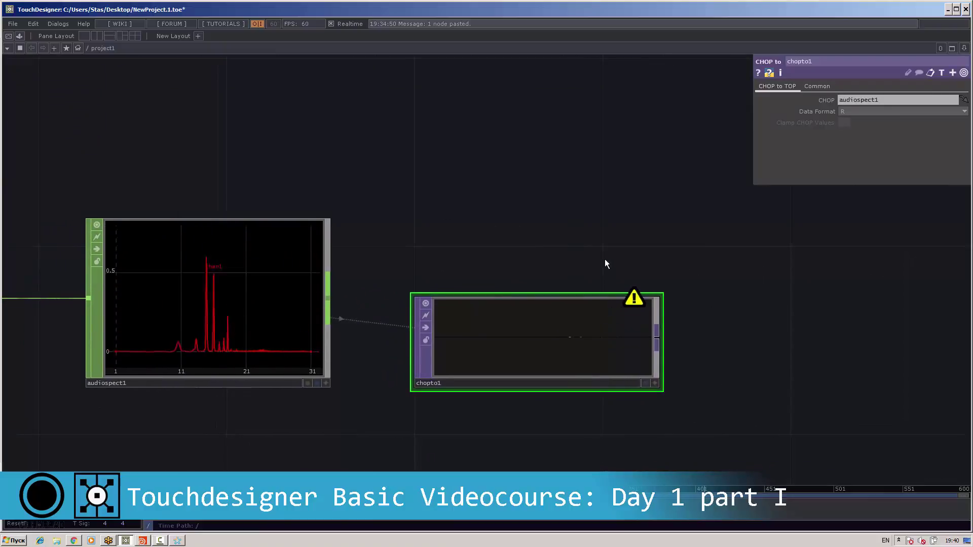
left_click_drag(708, 310, 586, 343)
Add a Resolution TOP (res1) after chopto1 with High Quality Resize turned on.
double_click(586, 343)
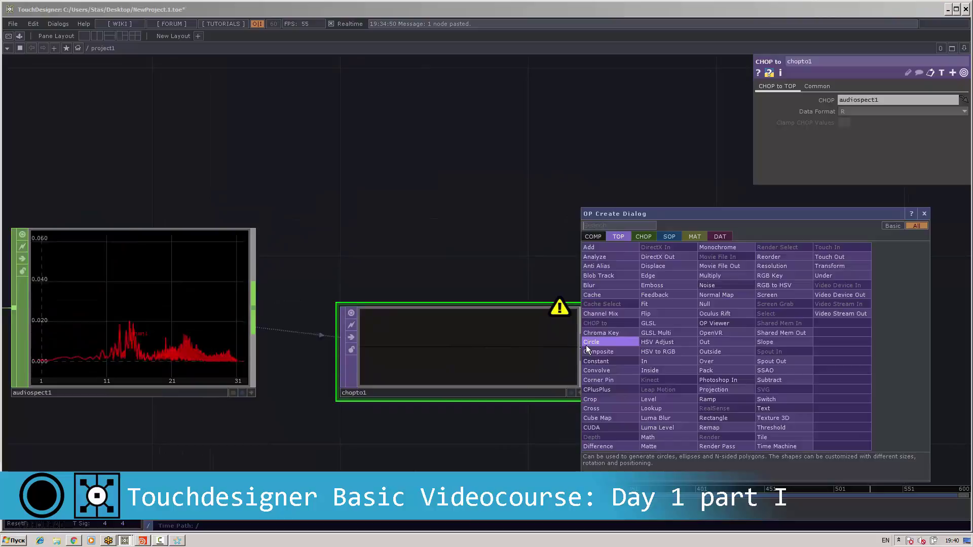
type("re")
left_click(772, 266)
left_click(748, 327)
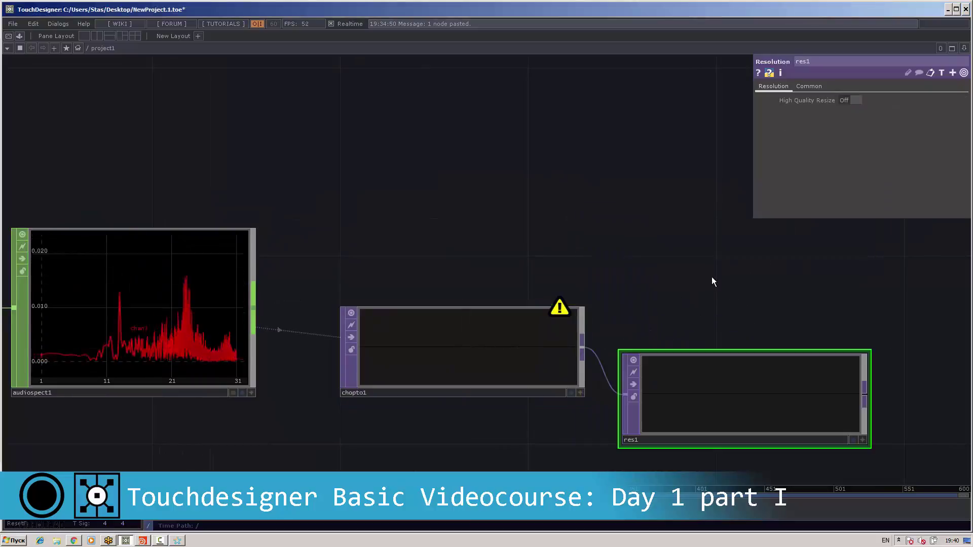
left_click_drag(711, 281, 639, 274)
left_click(855, 99)
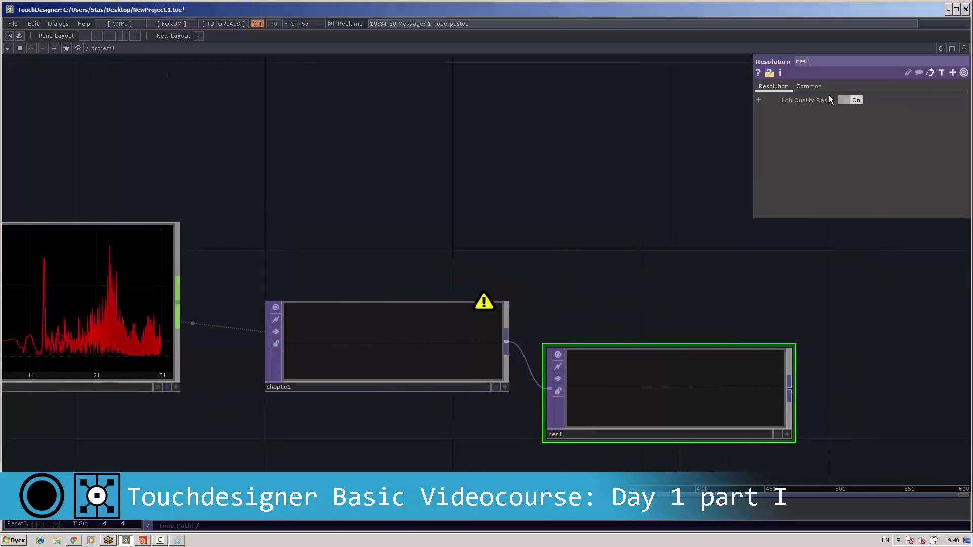
Set res1's output to custom 1920x1080 with Custom Aspect, displayed as the background.
left_click(809, 86)
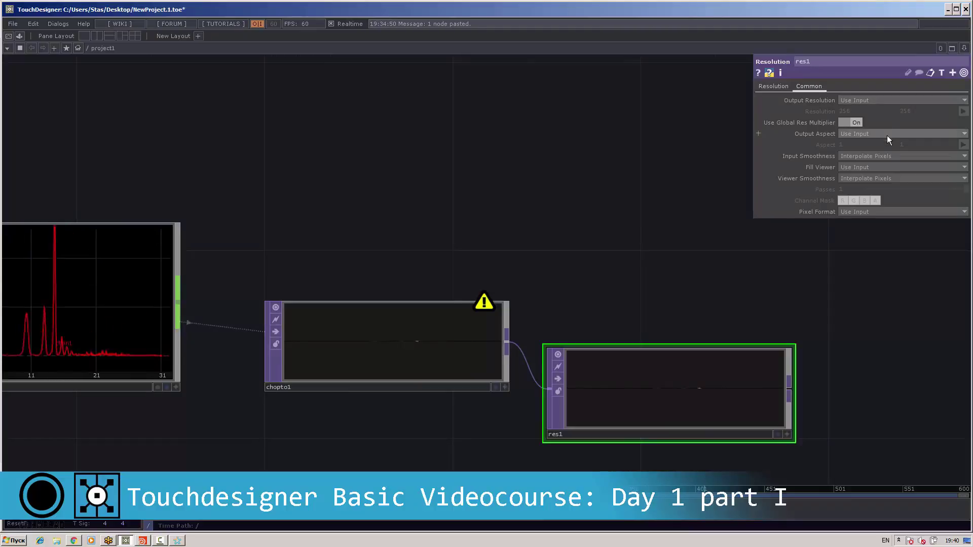
left_click(884, 100)
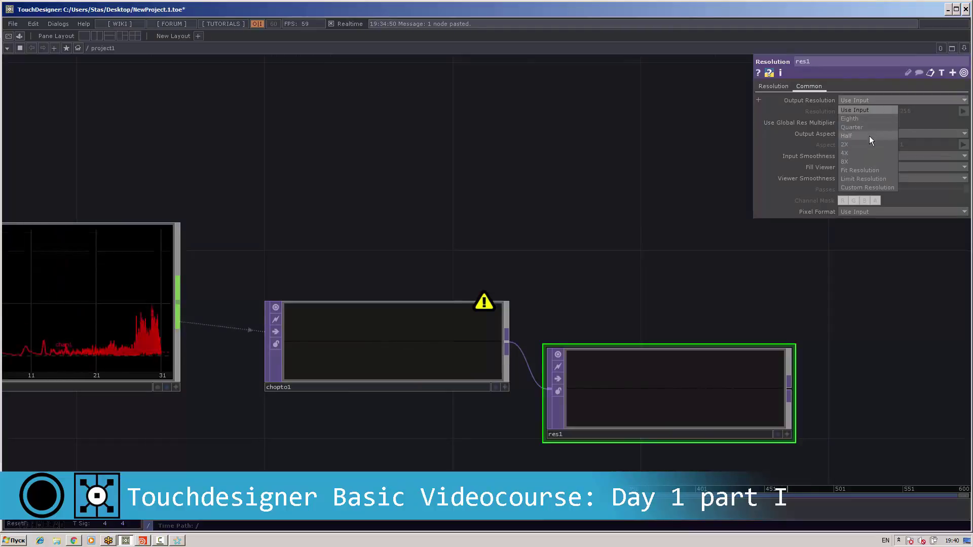
left_click(867, 188)
left_click(962, 111)
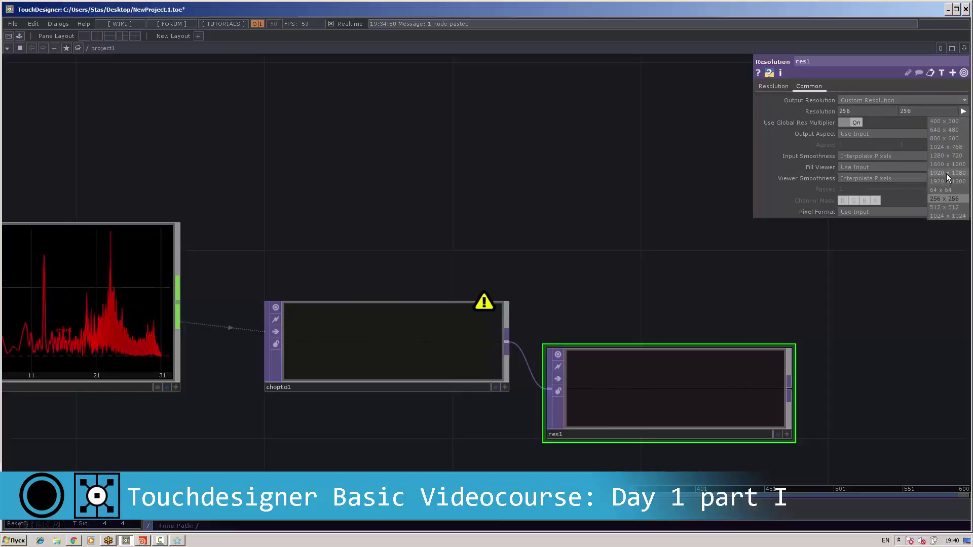
left_click(946, 174)
left_click(900, 134)
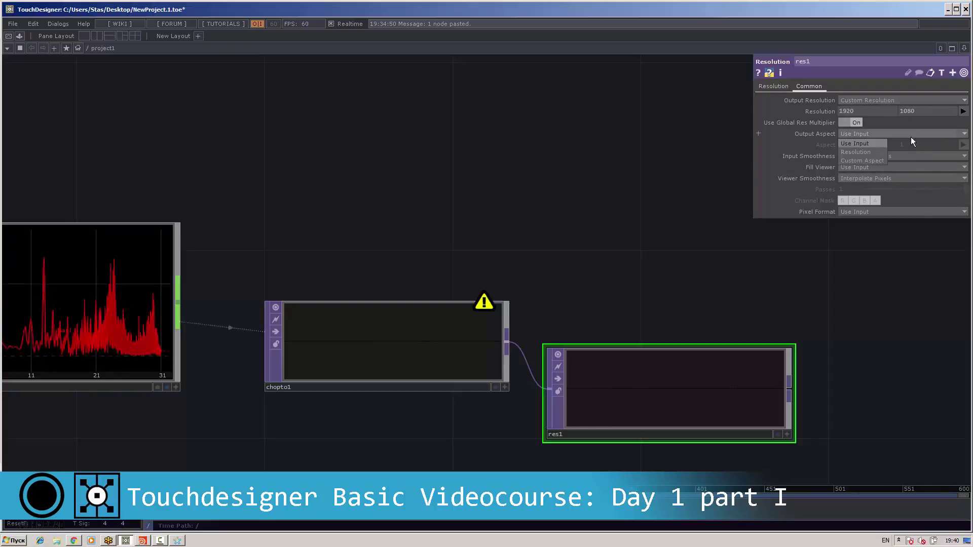
left_click(872, 163)
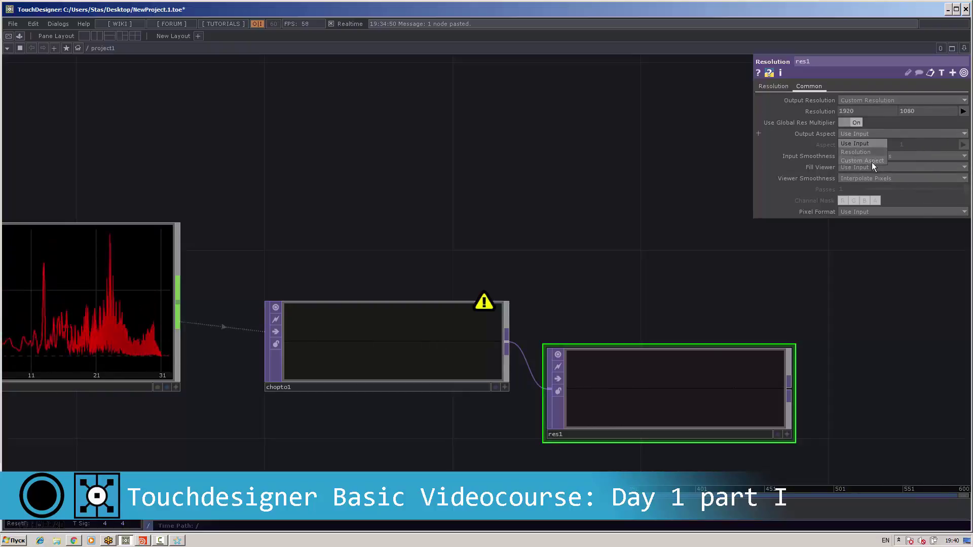
left_click(774, 436)
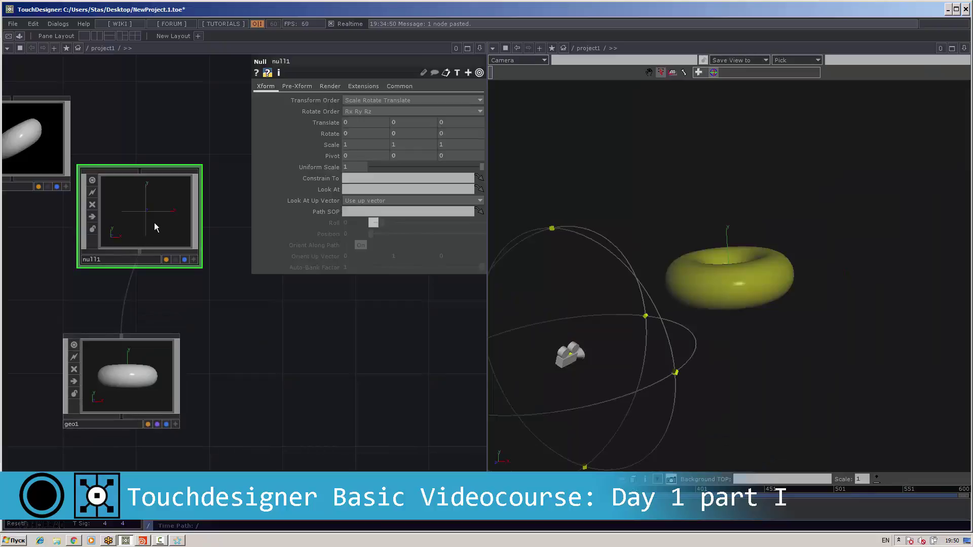
Set null1's Translate Y to 2 with the value ladder to raise the torus.
middle_click(405, 121)
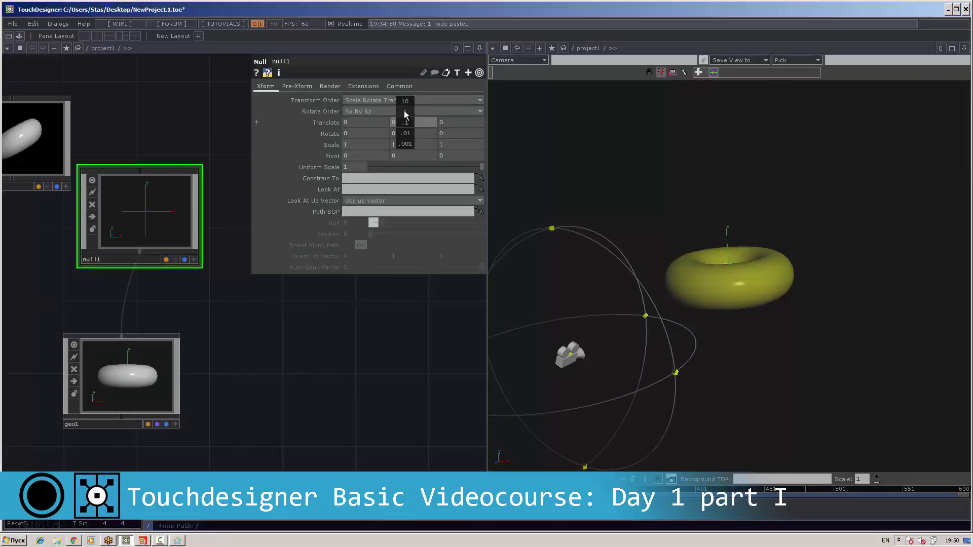
left_click_drag(405, 114, 405, 107)
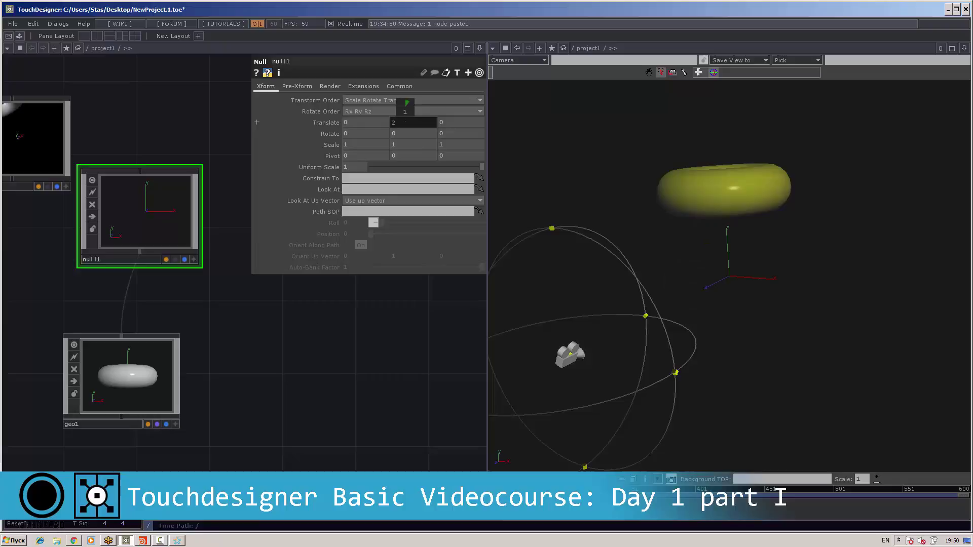
left_click_drag(238, 308, 283, 321)
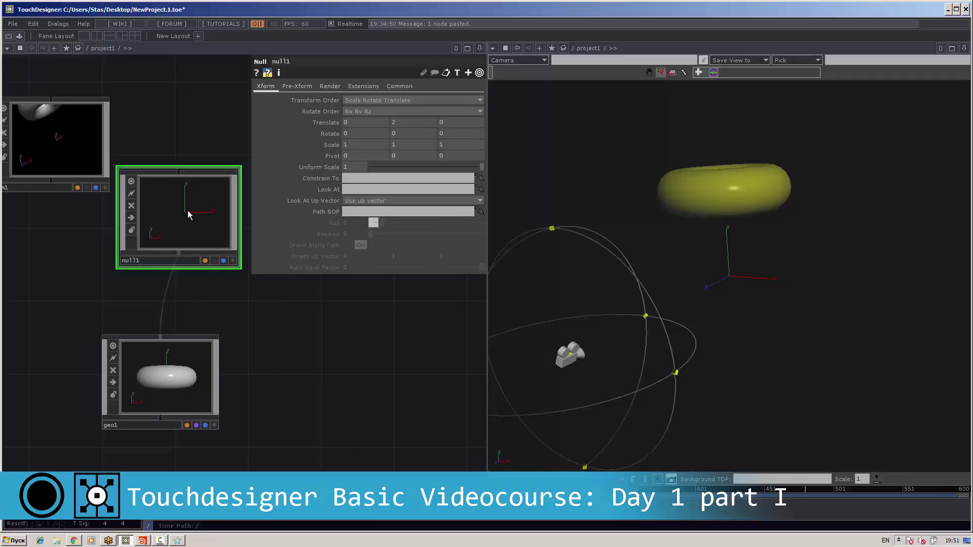
Move null1 lower in the network and compare the transforms of geo1 and null1.
left_click_drag(189, 214, 187, 249)
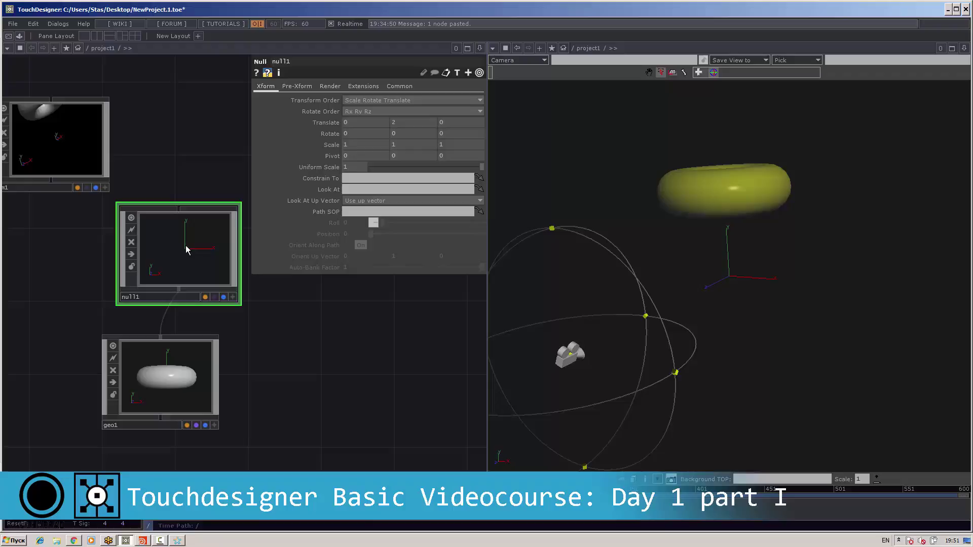
left_click(182, 376)
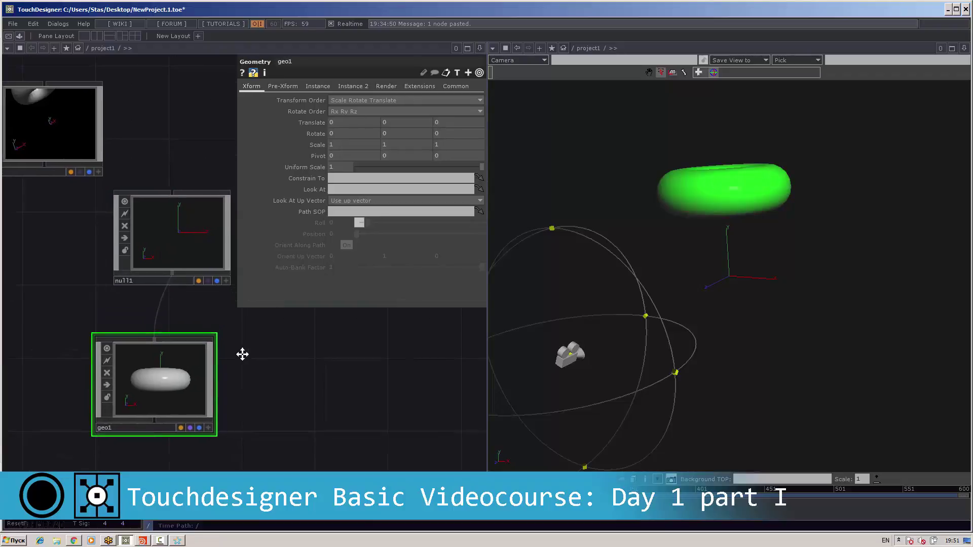
left_click_drag(243, 366, 237, 350)
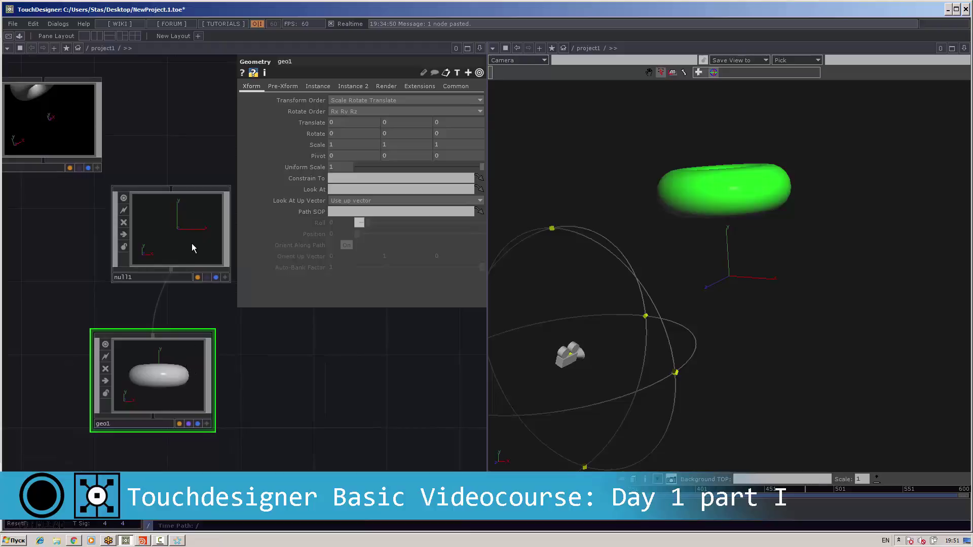
left_click_drag(244, 338, 229, 351)
left_click(159, 239)
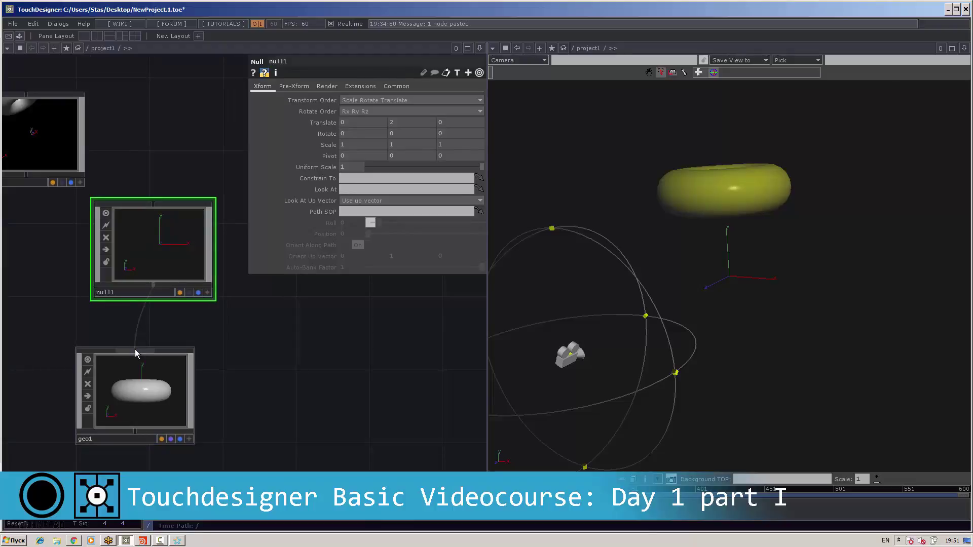
scroll(197, 350, "down", 5)
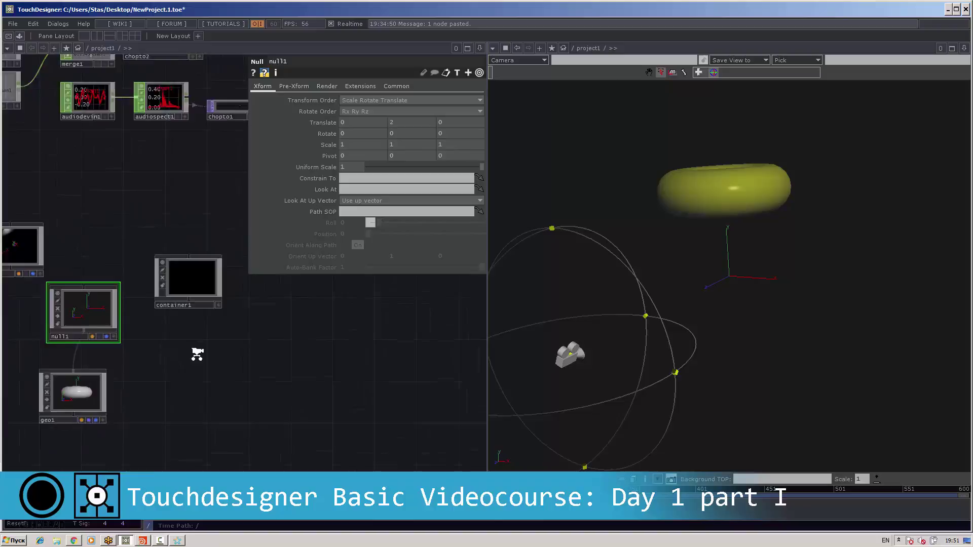
scroll(197, 355, "up", 3)
scroll(202, 331, "up", 2)
Switch the right pane from Geometry Viewer to Panel.
left_click(493, 48)
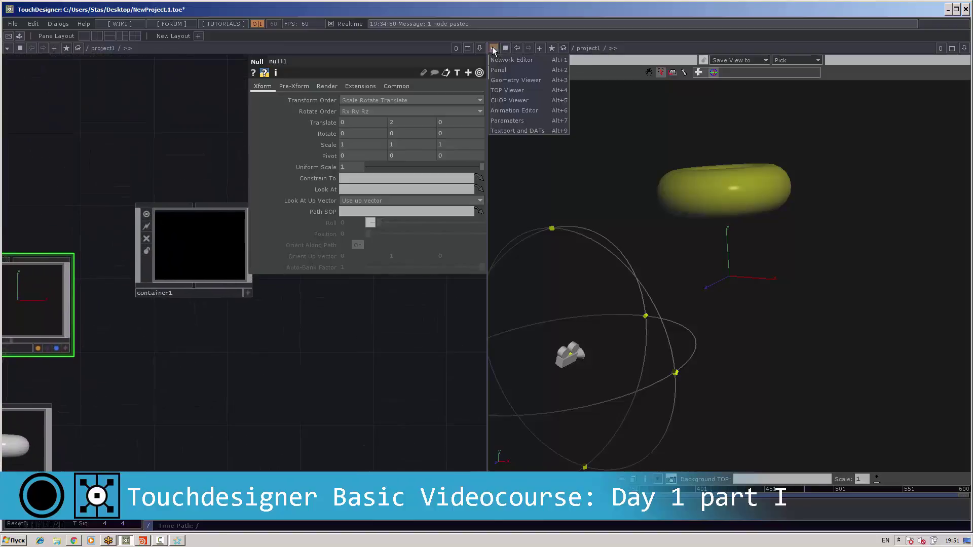
left_click(522, 71)
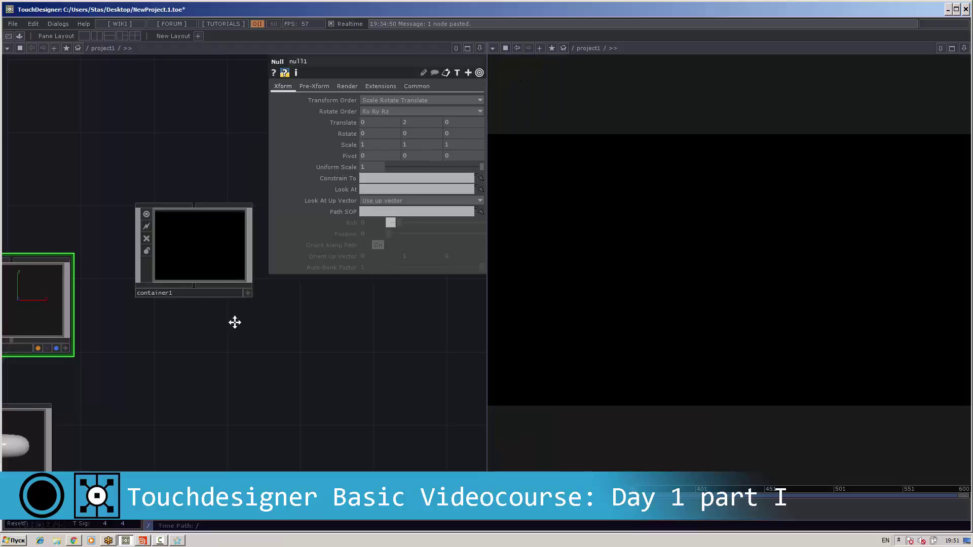
Set container1's Left, Right, Bottom and Top Border to Border A on its Color page.
left_click(210, 255)
scroll(191, 289, "up", 1)
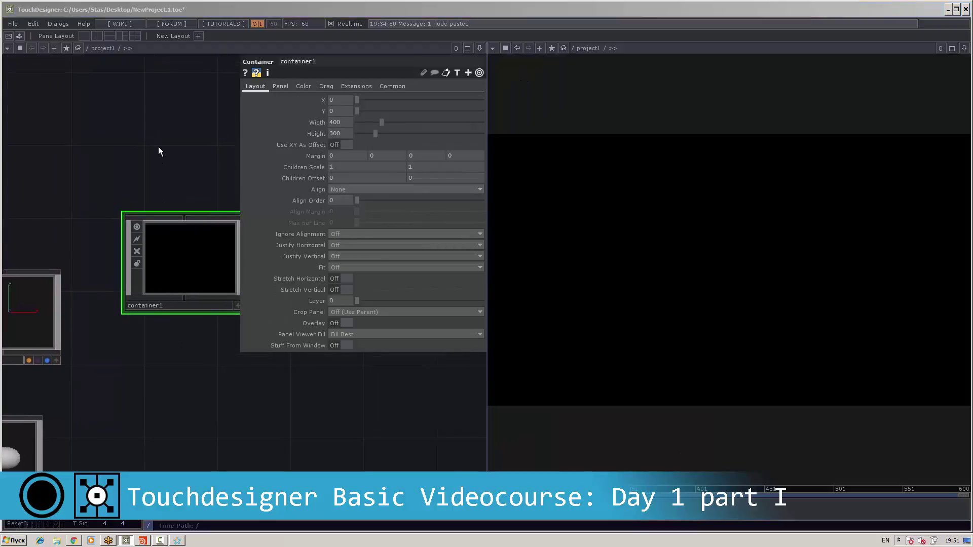
key("Tab")
key("Escape")
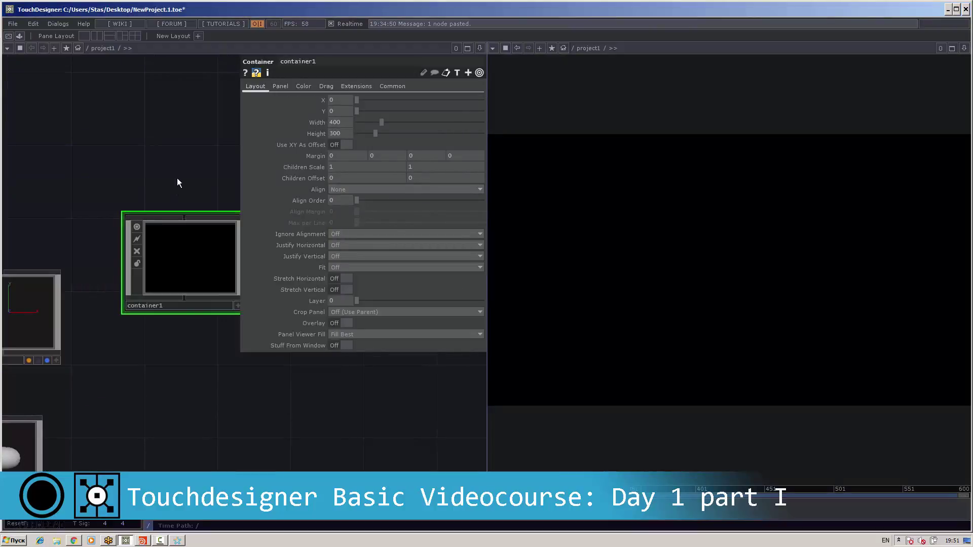
scroll(178, 182, "up", 1)
left_click(354, 86)
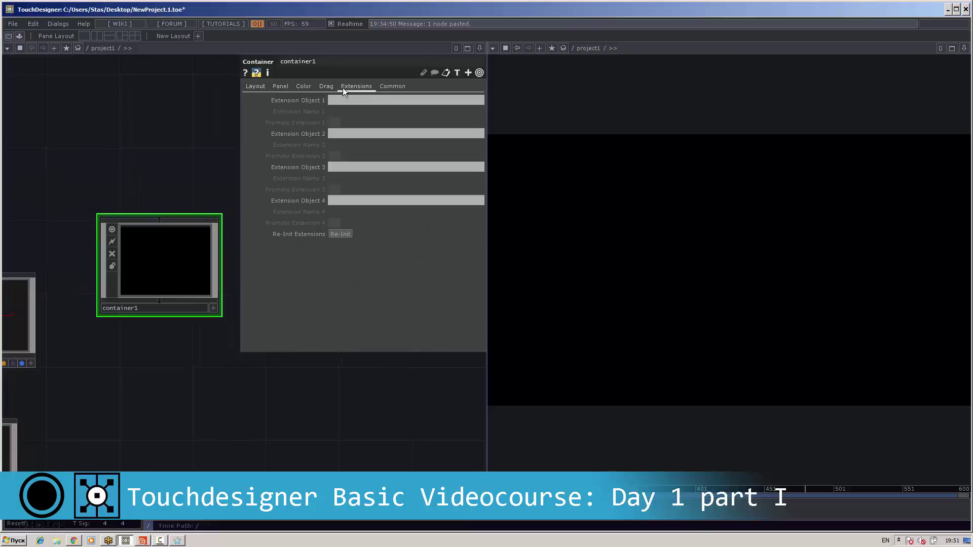
left_click(303, 86)
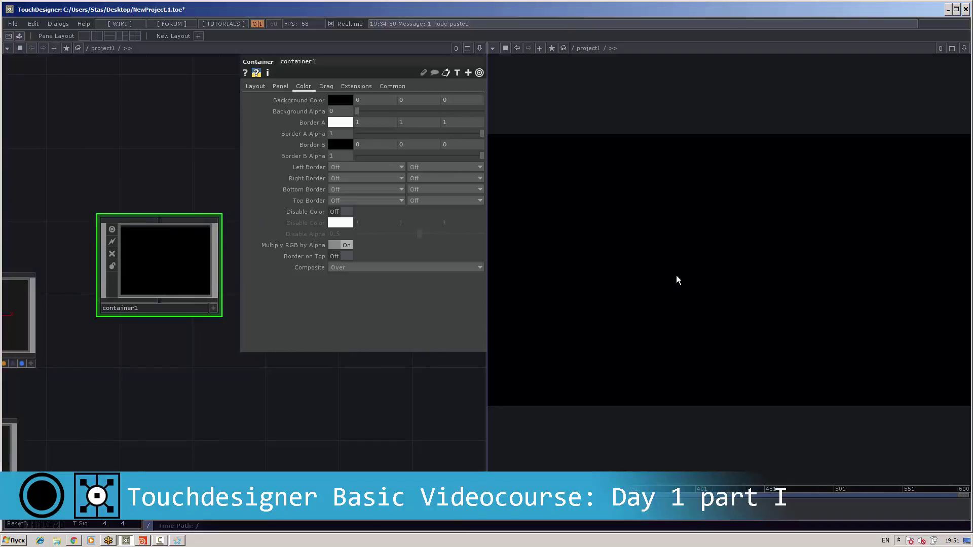
left_click(429, 169)
left_click(424, 181)
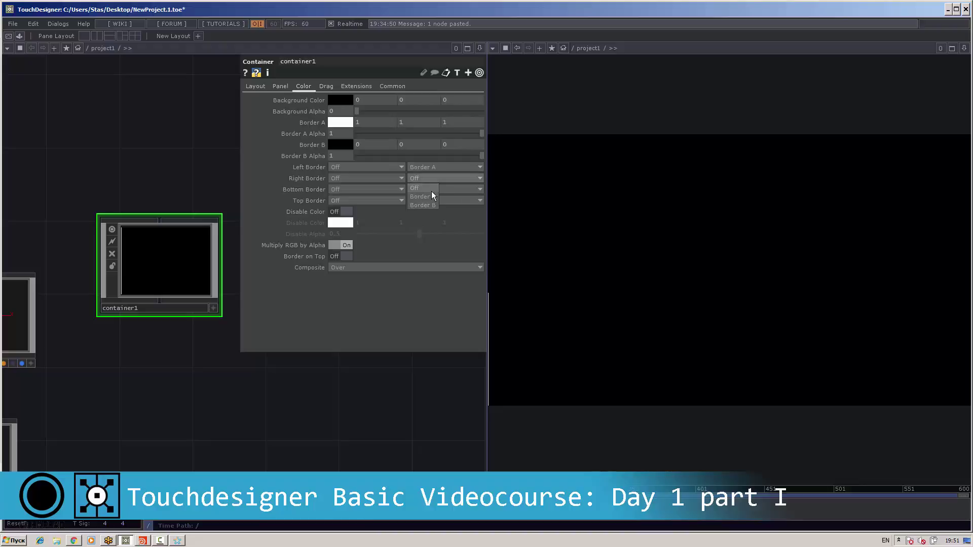
left_click(429, 191)
left_click(429, 207)
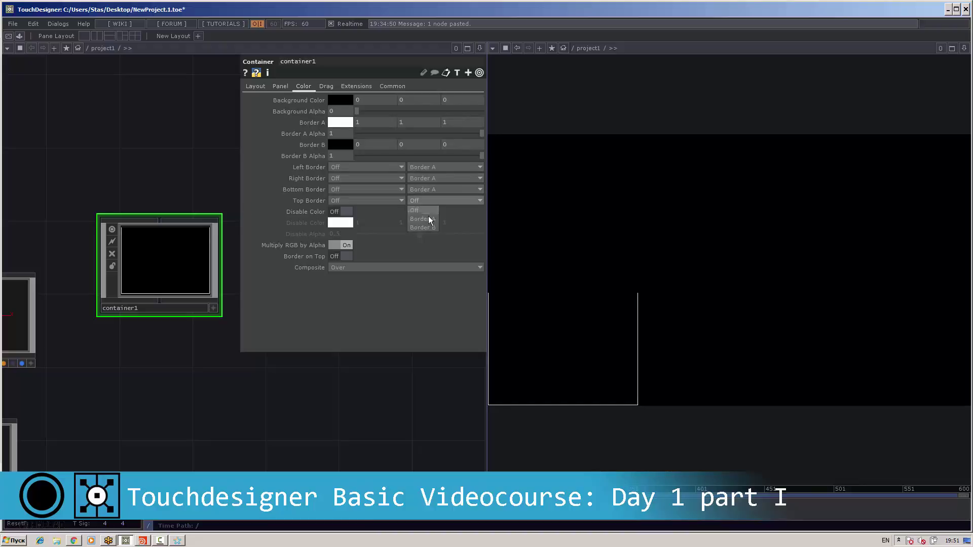
left_click(428, 219)
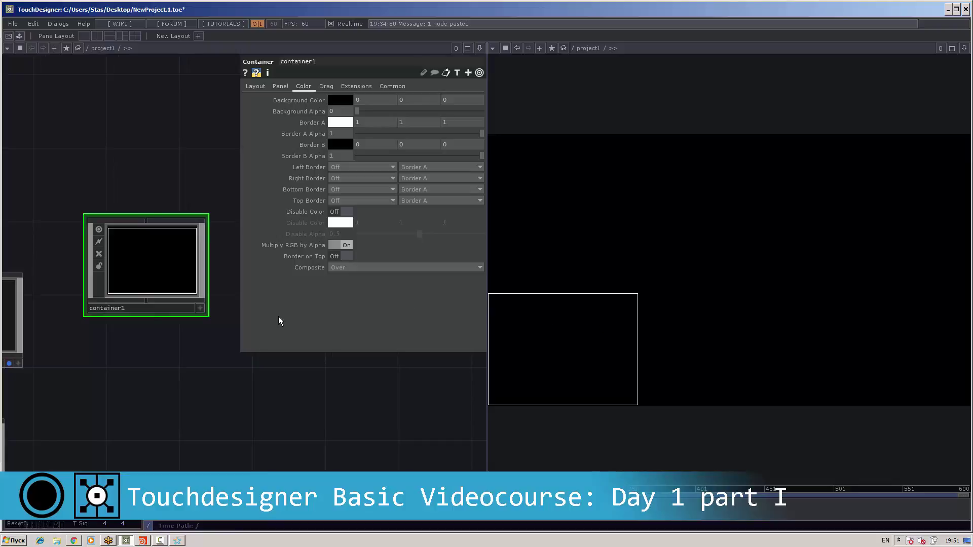
scroll(106, 334, "up", 2)
scroll(111, 315, "up", 1)
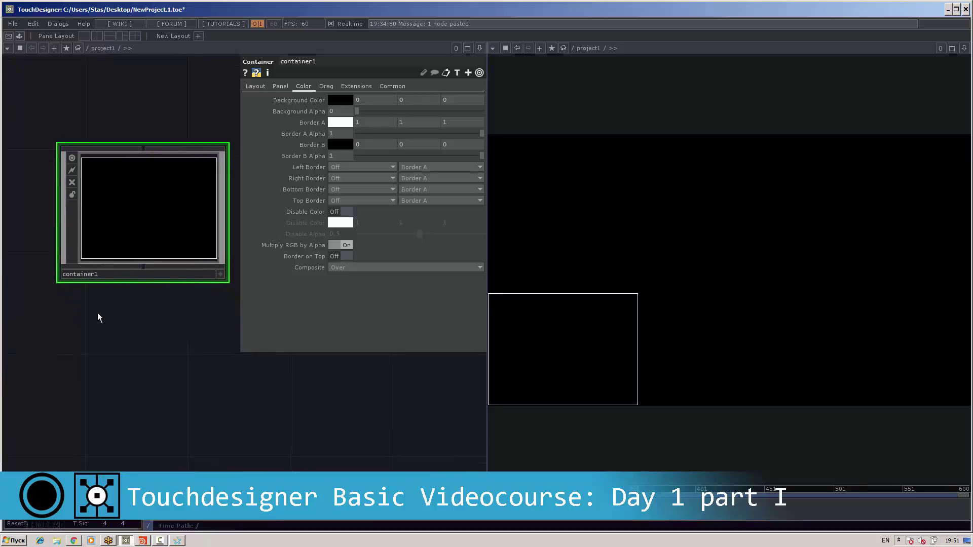
key("Tab")
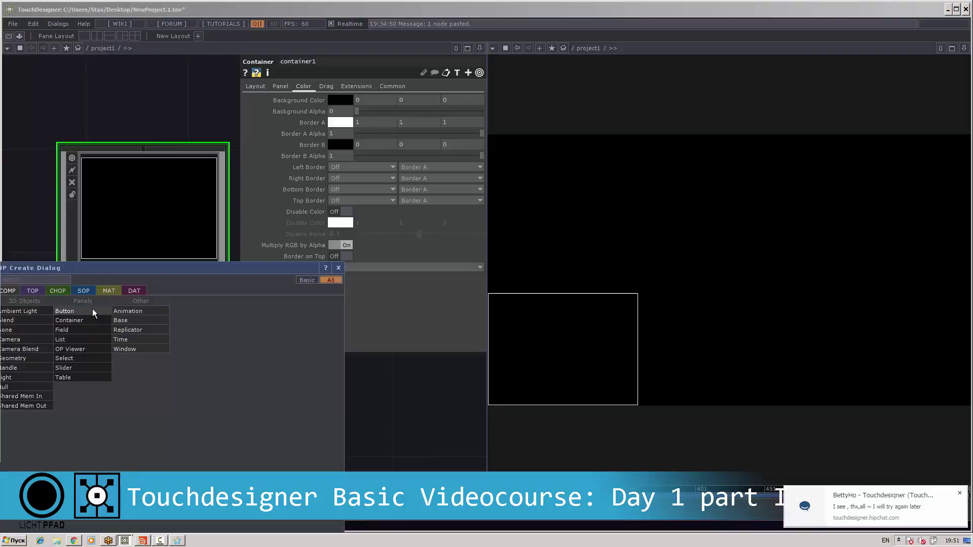
Create button1 below container1 and wire it in as container1's child.
left_click(93, 311)
left_click(132, 392)
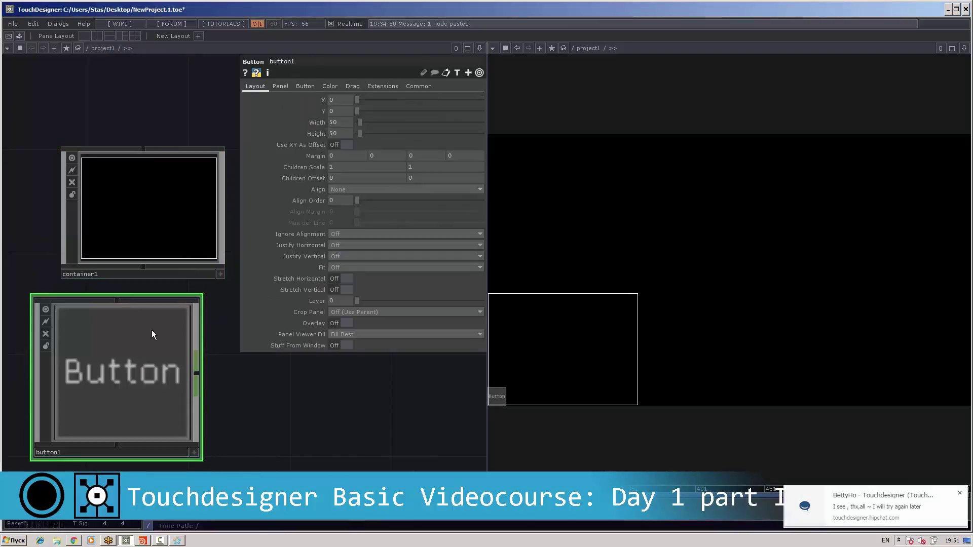
left_click_drag(151, 330, 152, 383)
left_click_drag(116, 350, 136, 299)
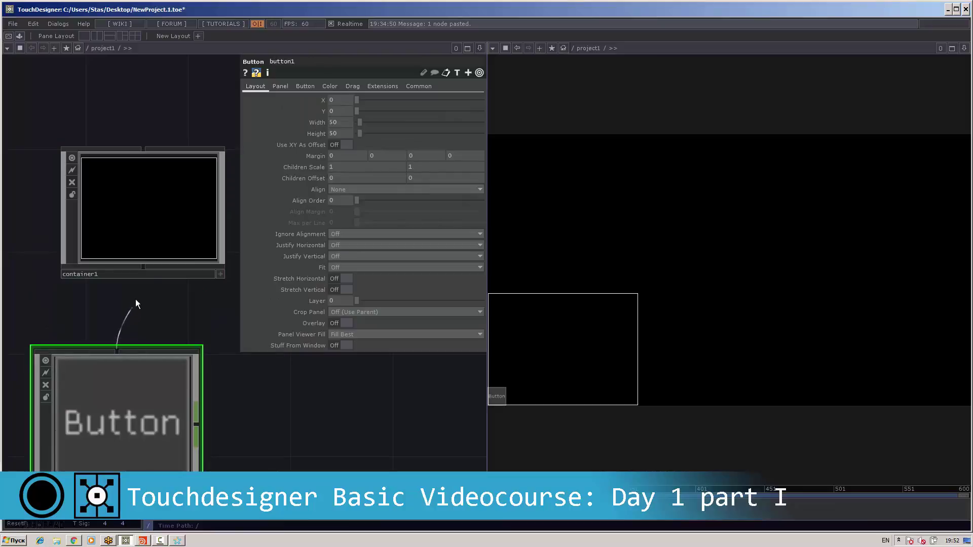
left_click(143, 272)
scroll(190, 310, "down", 2)
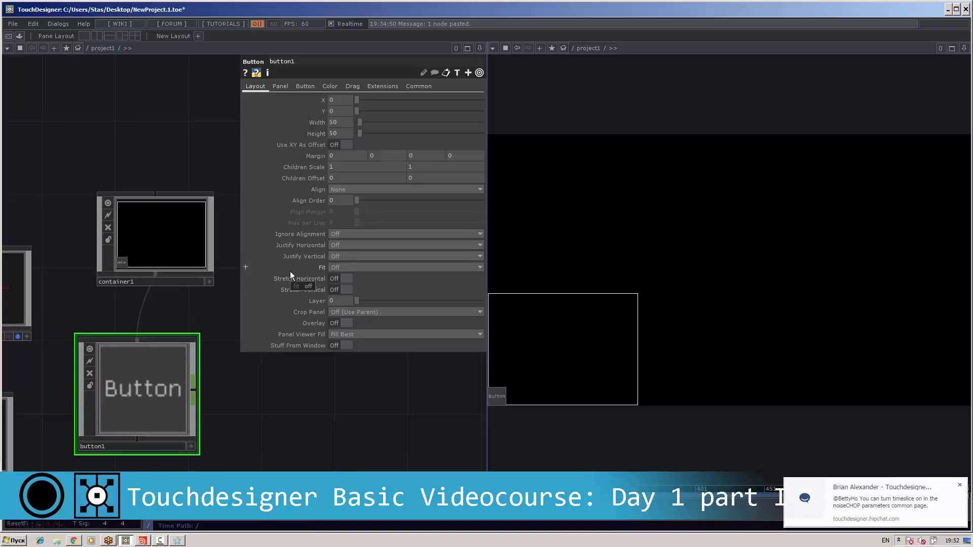
scroll(216, 315, "down", 2)
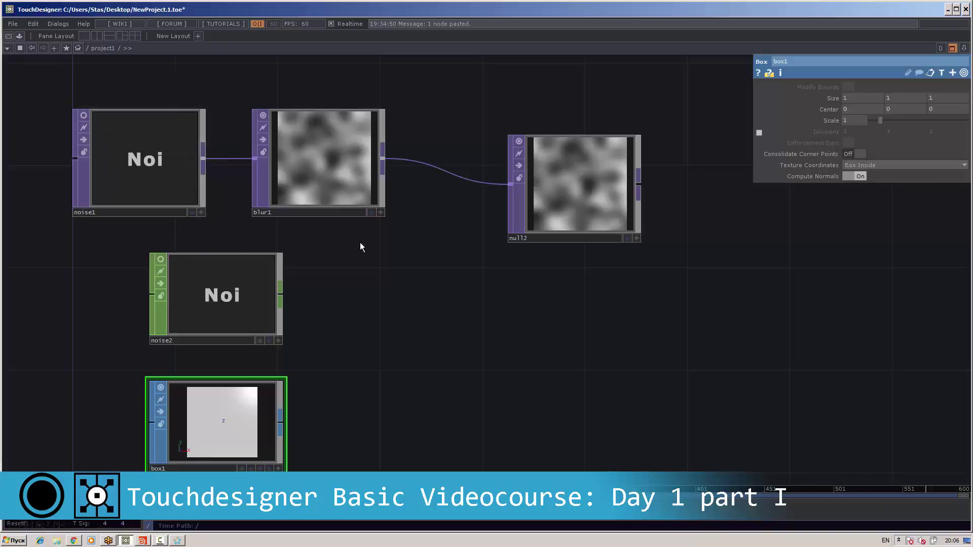
Inspect blur1's image in its interactive viewer, panning and showing the pixel grid, then exit.
left_click_drag(388, 252, 353, 272)
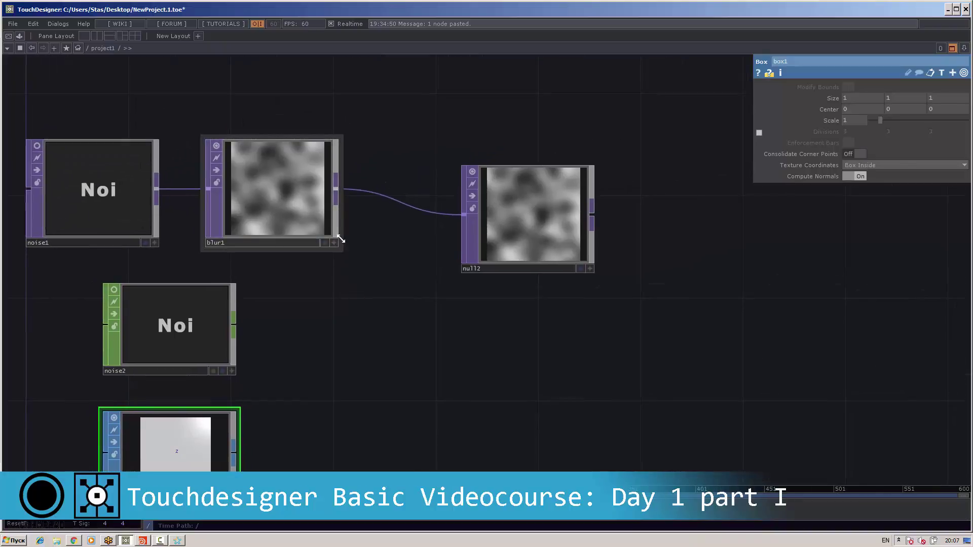
scroll(362, 239, "up", 2)
left_click_drag(361, 239, 379, 307)
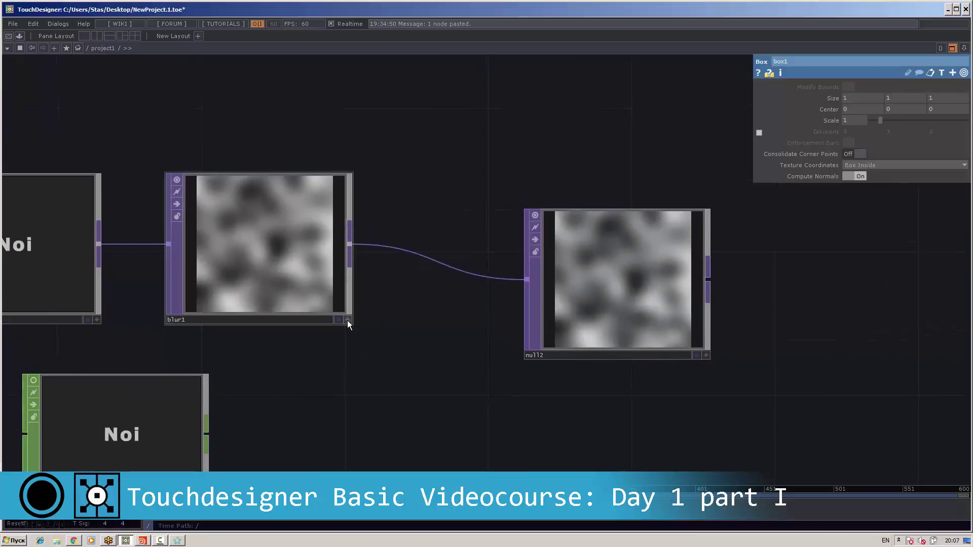
left_click(348, 320)
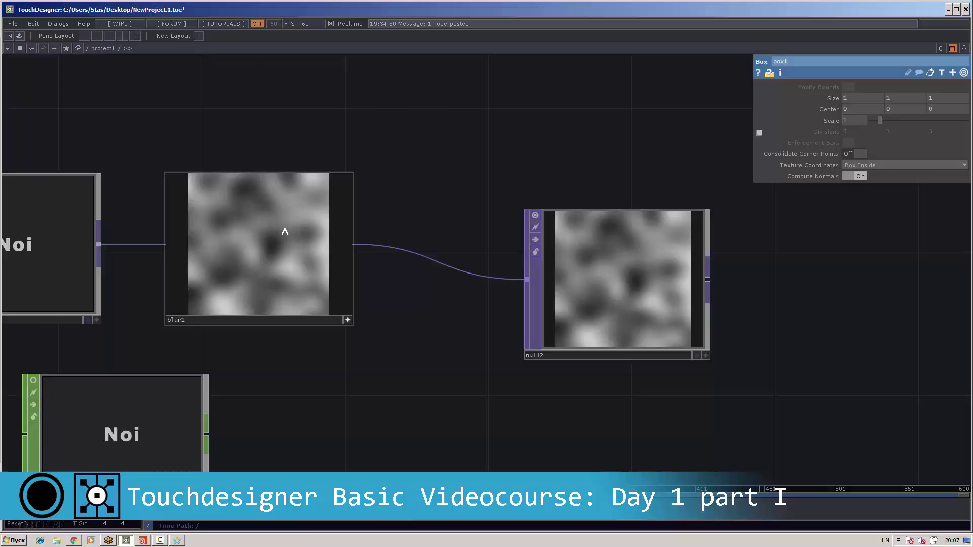
scroll(282, 224, "down", 2)
scroll(281, 225, "up", 2)
scroll(267, 220, "down", 2)
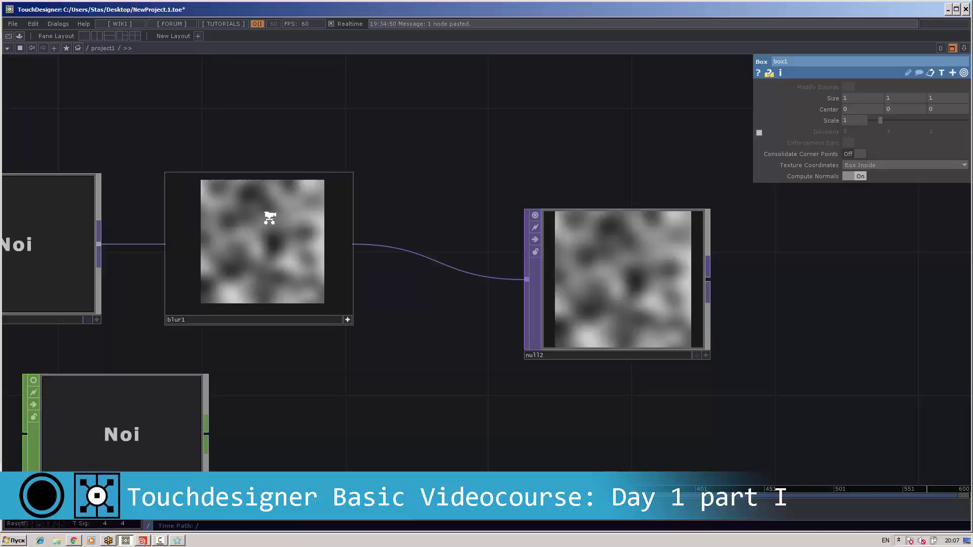
scroll(248, 219, "up", 2)
scroll(251, 217, "down", 2)
scroll(270, 209, "up", 2)
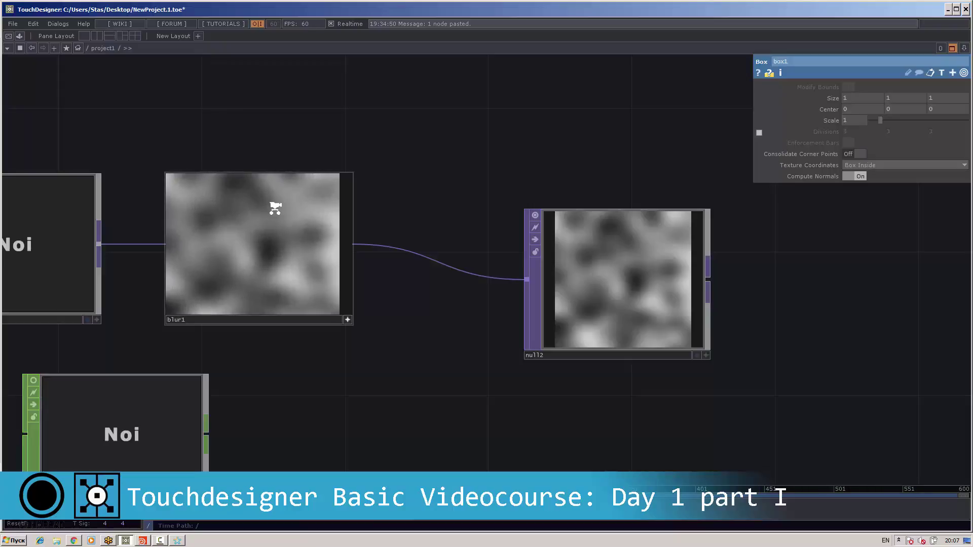
scroll(288, 205, "down", 2)
scroll(262, 214, "down", 1)
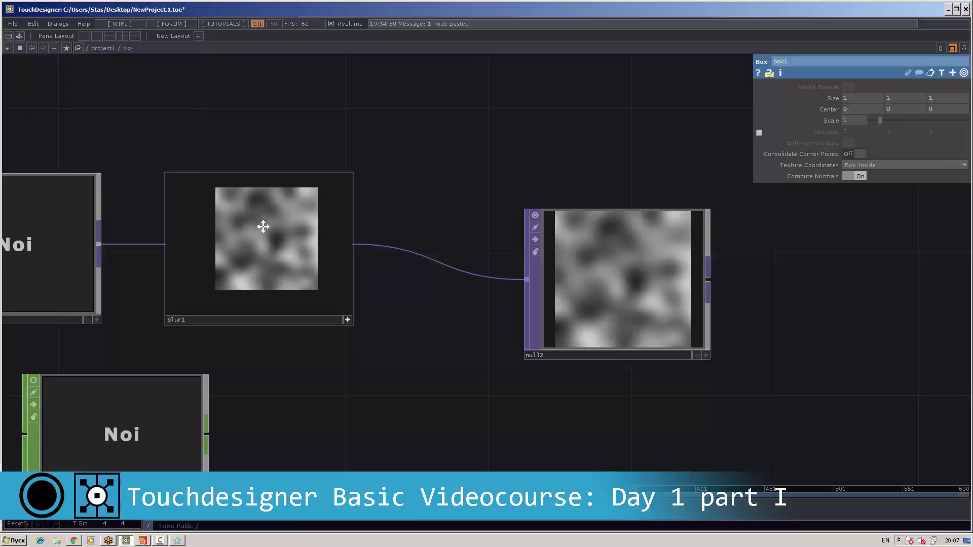
left_click_drag(262, 226, 240, 232)
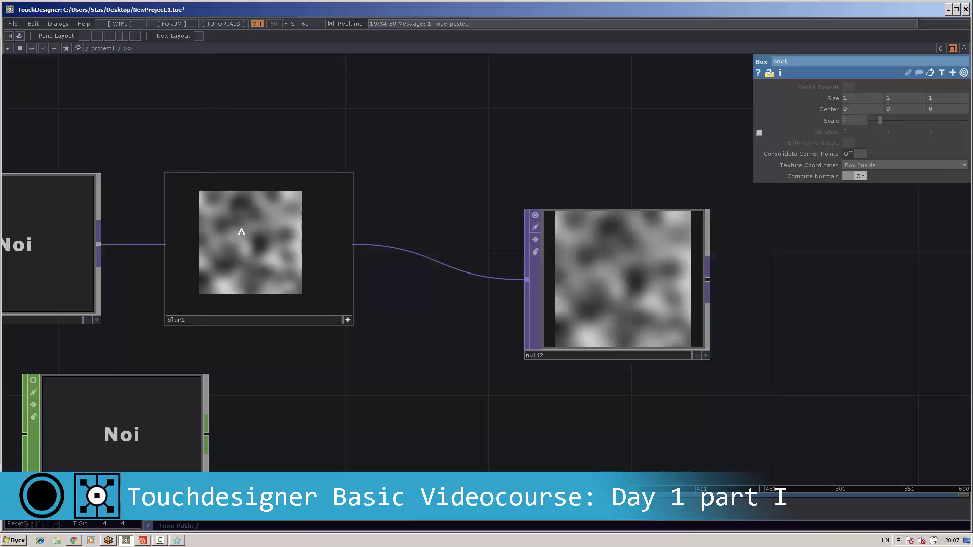
scroll(240, 232, "up", 1)
scroll(240, 228, "down", 1)
mouse_move(228, 228)
left_mouse_down()
mouse_move(251, 226)
mouse_move(205, 226)
left_mouse_up()
scroll(240, 228, "up", 1)
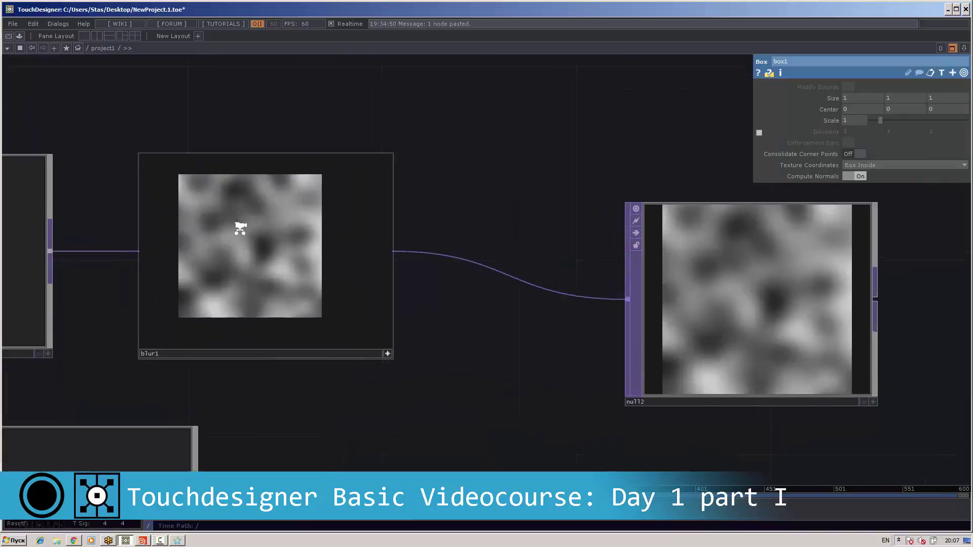
scroll(240, 228, "down", 1)
scroll(233, 225, "up", 1)
left_click(234, 225)
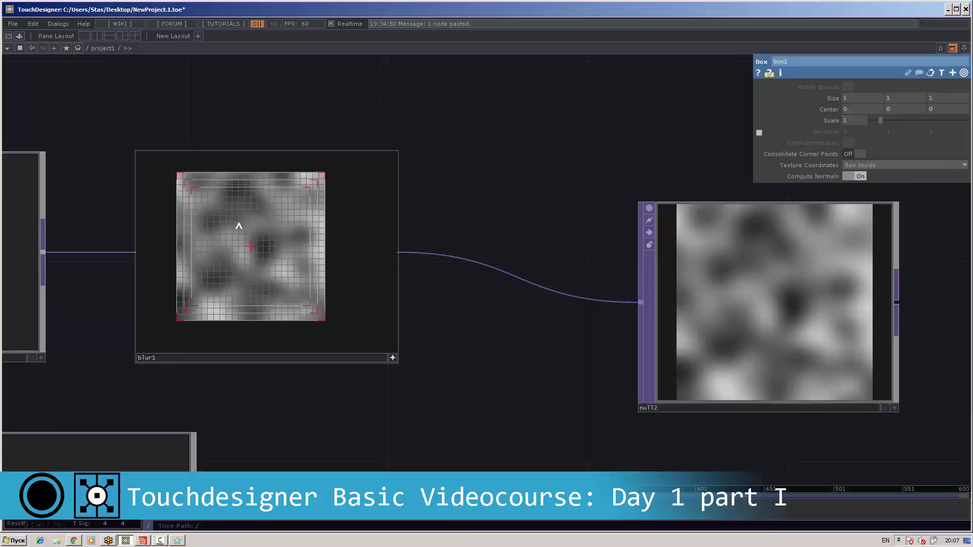
left_click(391, 359)
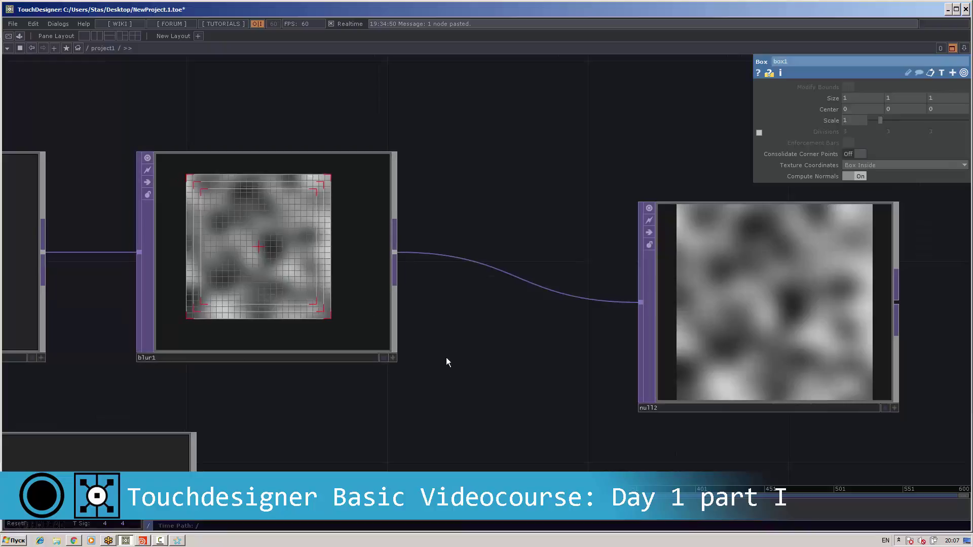
scroll(442, 358, "down", 3)
scroll(416, 290, "down", 1)
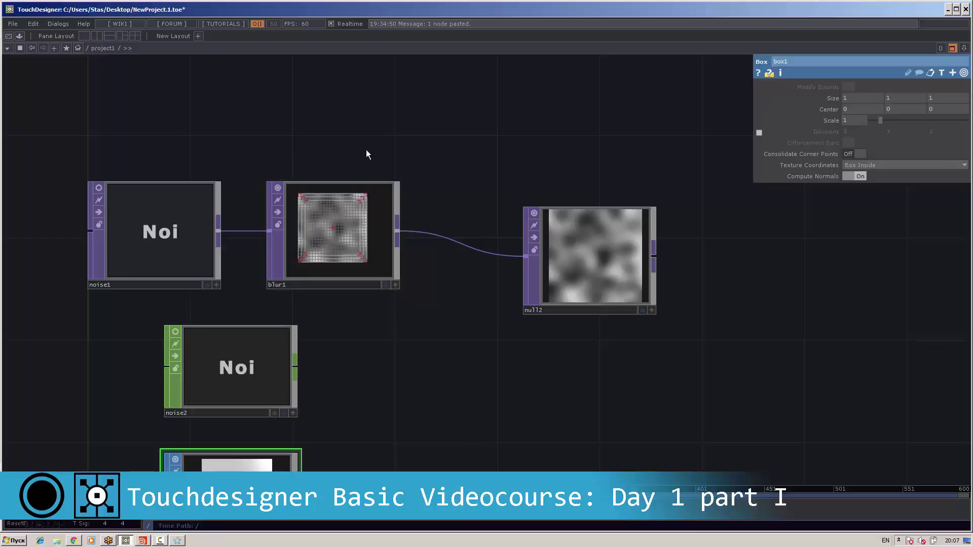
Turn on the display flags of blur1 and null2 to show them as the background.
left_click(386, 284)
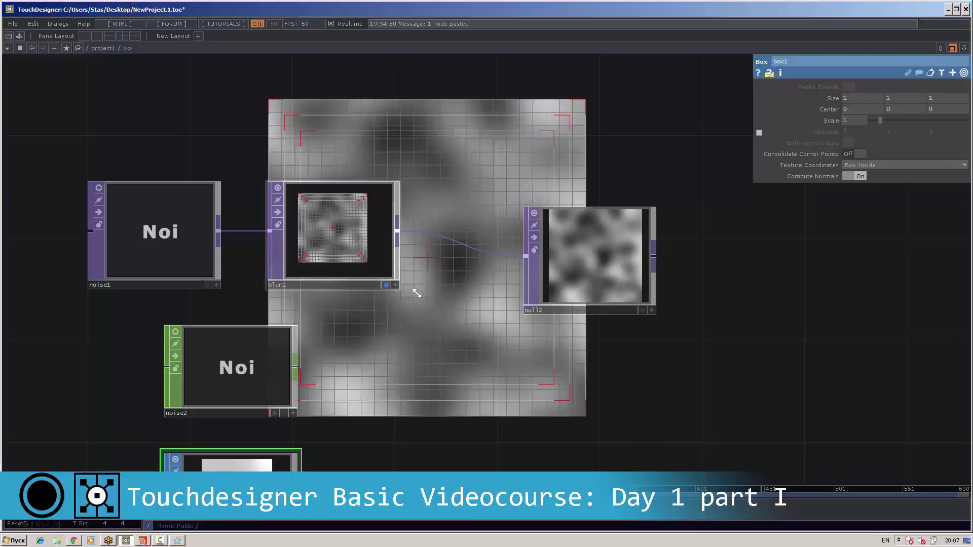
left_click_drag(417, 294, 358, 296)
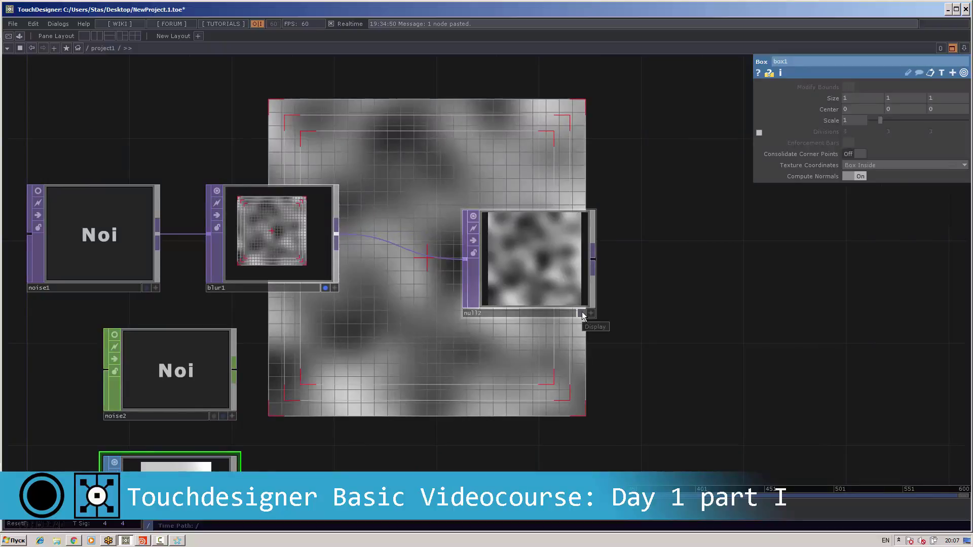
left_click(582, 314)
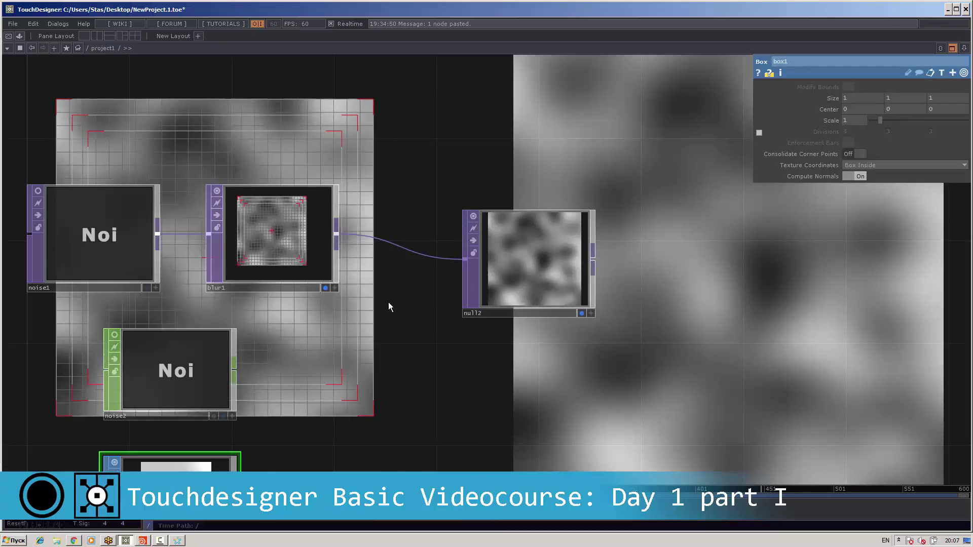
mouse_move(362, 190)
left_mouse_down()
mouse_move(371, 347)
mouse_move(347, 244)
left_mouse_up()
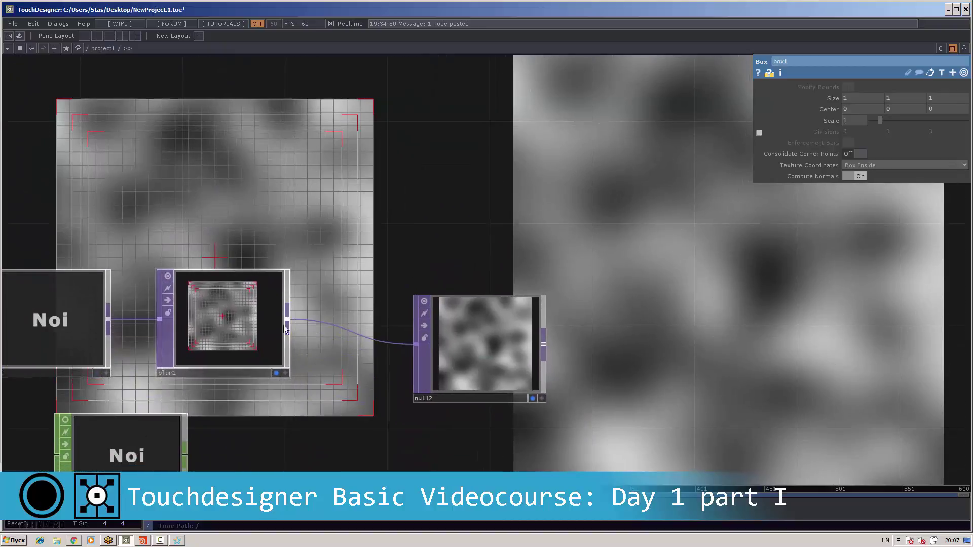
Move null2 next to blur1 and make the operator viewers active with A.
mouse_move(478, 346)
left_mouse_down()
mouse_move(371, 306)
mouse_move(407, 384)
left_mouse_up()
left_click(369, 309, "shift")
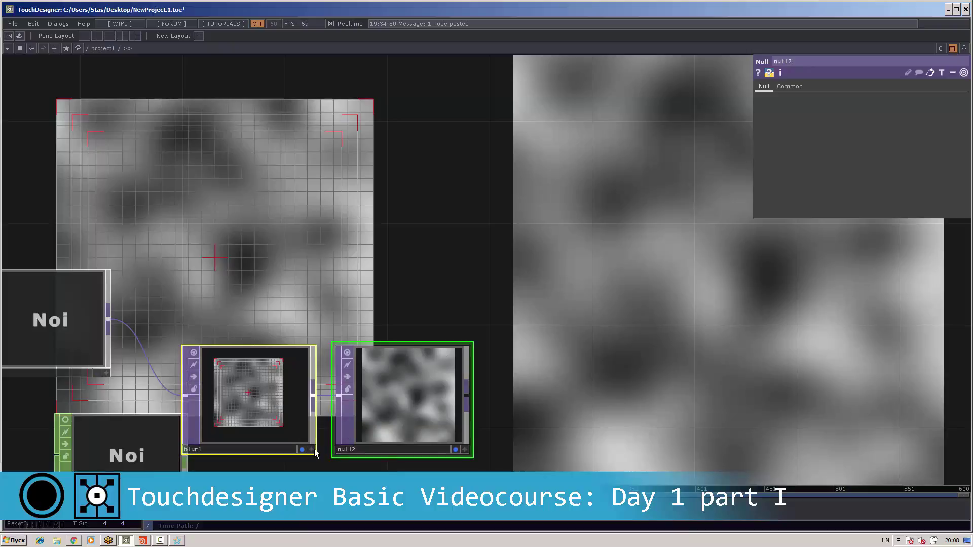
key("a")
left_click_drag(251, 386, 275, 388)
scroll(266, 181, "up", 1)
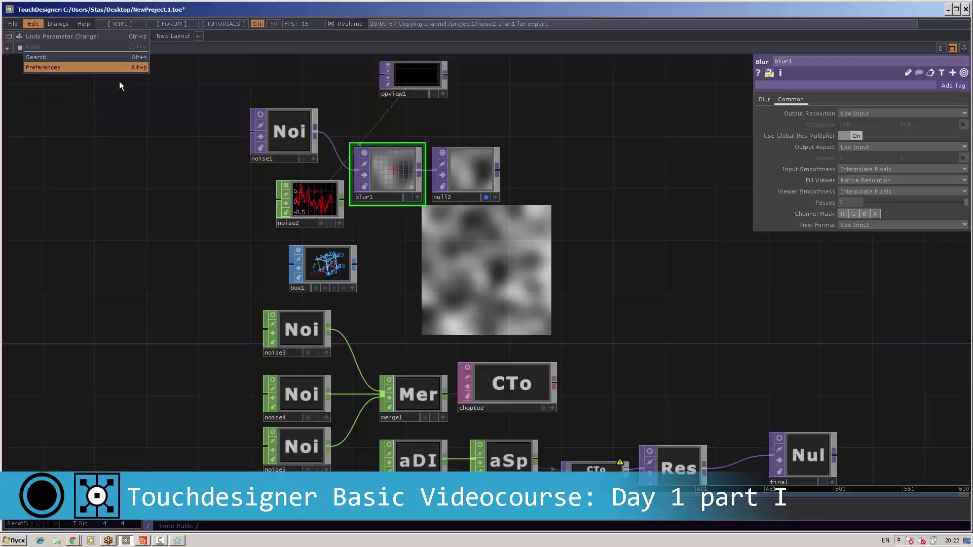
left_click(91, 67)
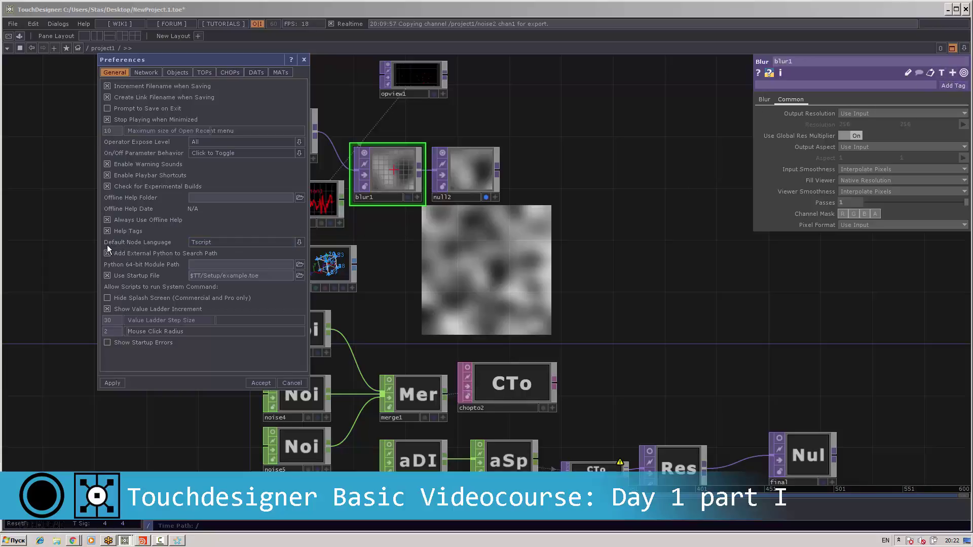
left_click(298, 243)
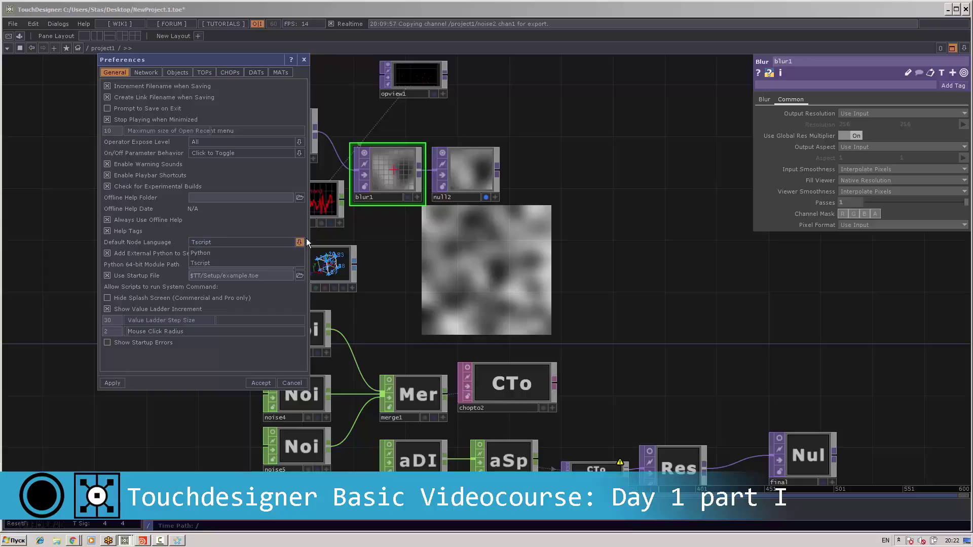
left_click(288, 219)
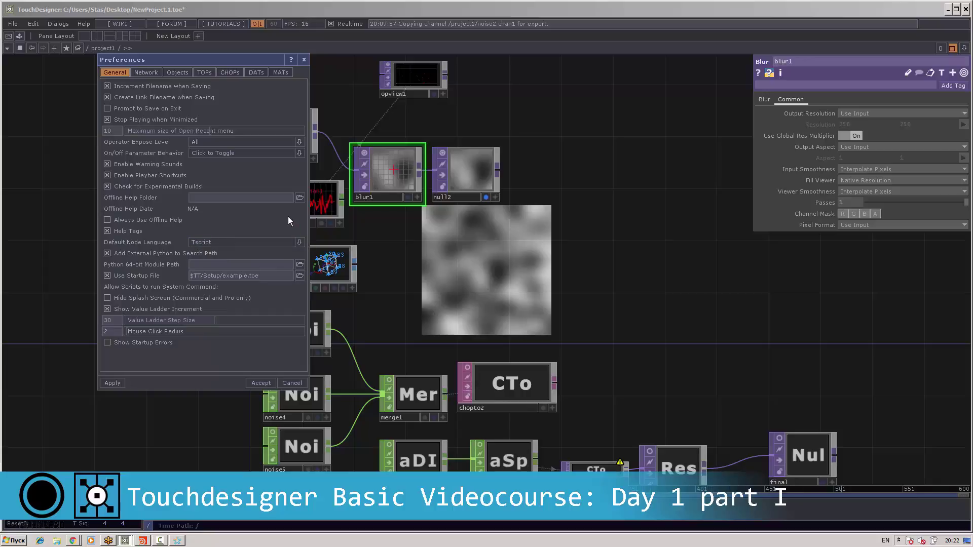
left_click(303, 59)
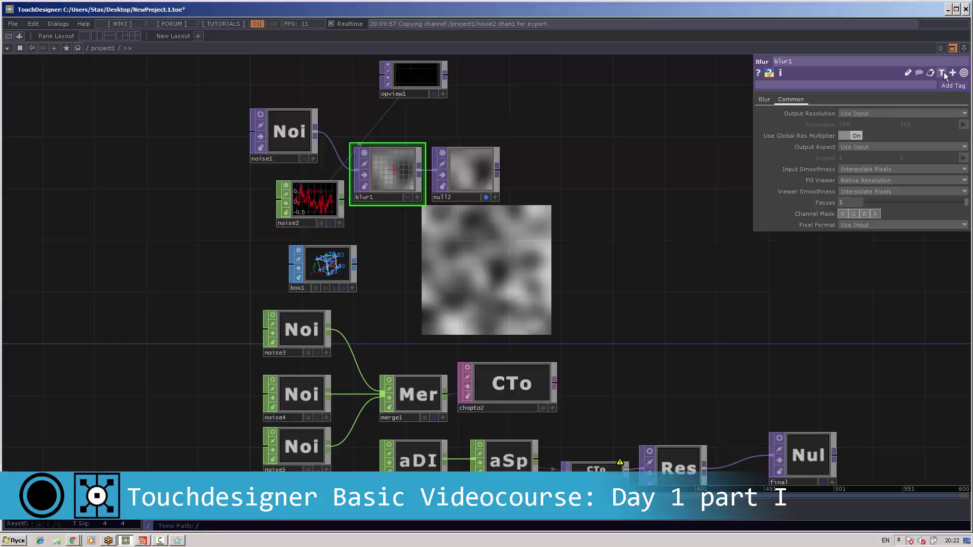
Switch blur1's expression language to Python, return to its Blur page, and select box1.
left_click(944, 72)
left_click(765, 100)
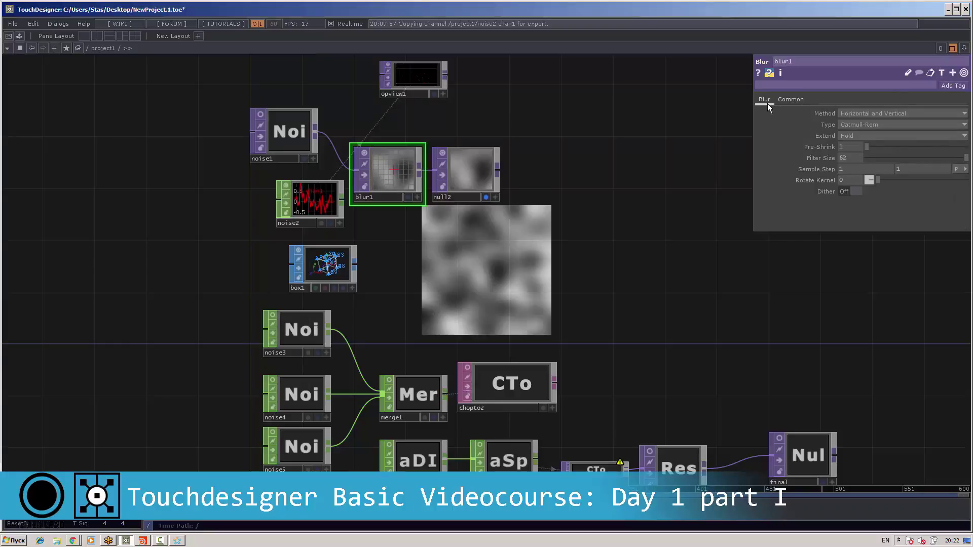
left_click(349, 259)
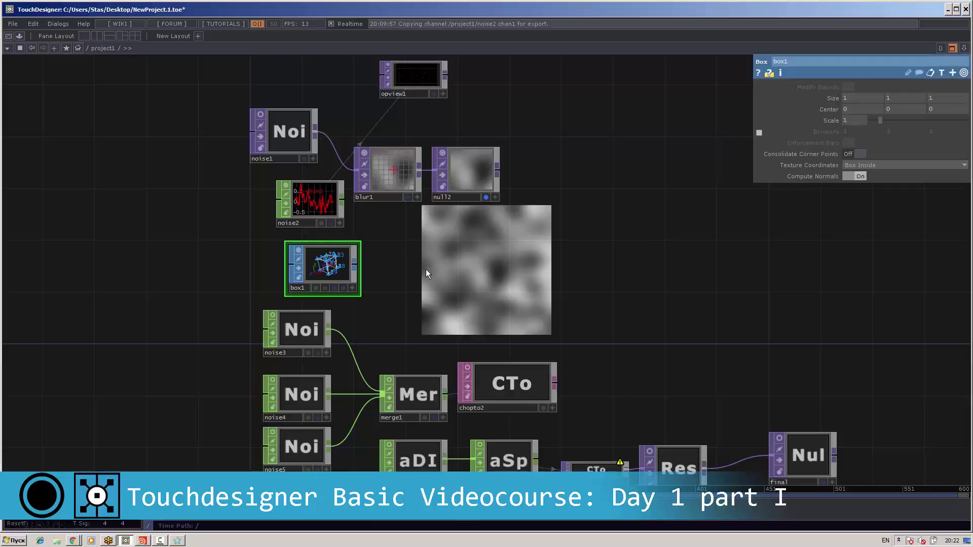
Create a Transform SOP, transform1, and place it next to box1 in the network.
key("Tab")
type("t")
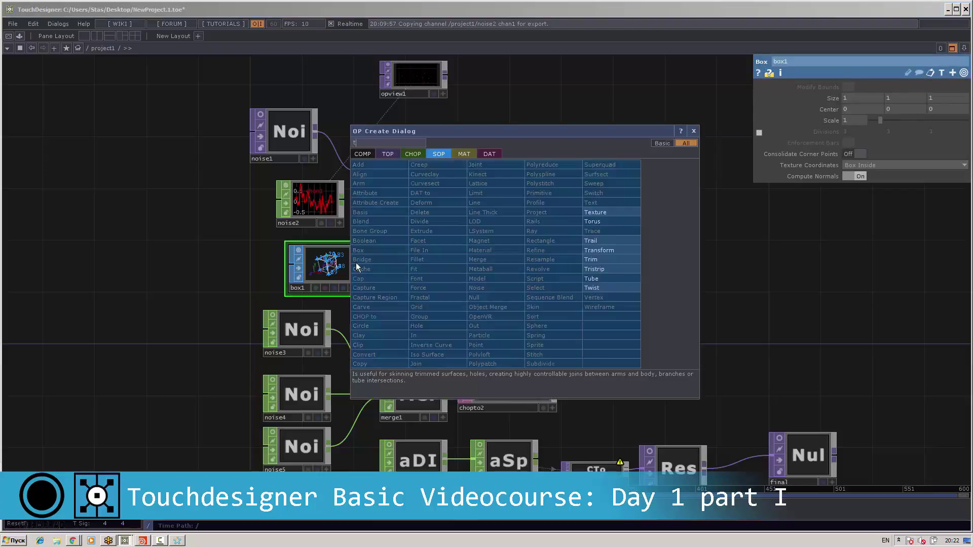
left_click(599, 250)
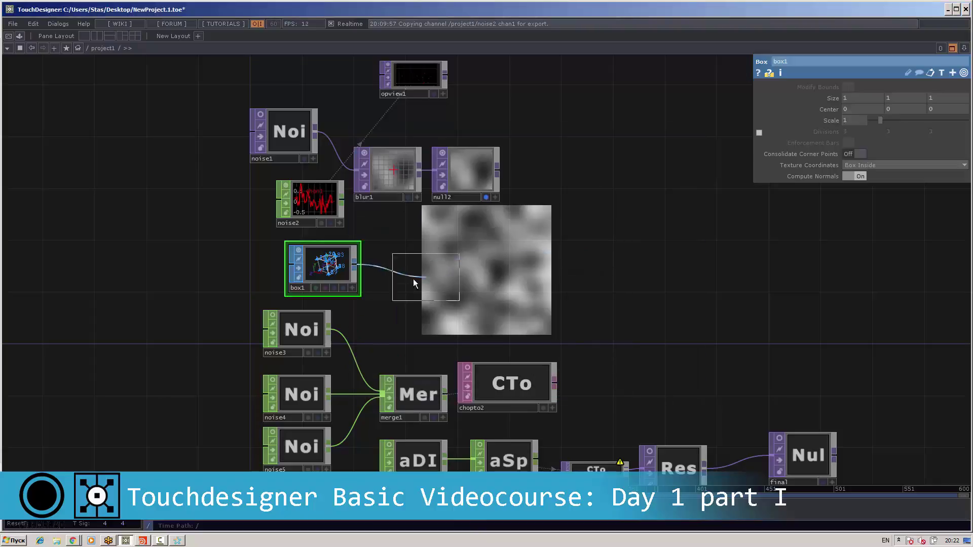
left_click(423, 262)
scroll(412, 248, "up", 5)
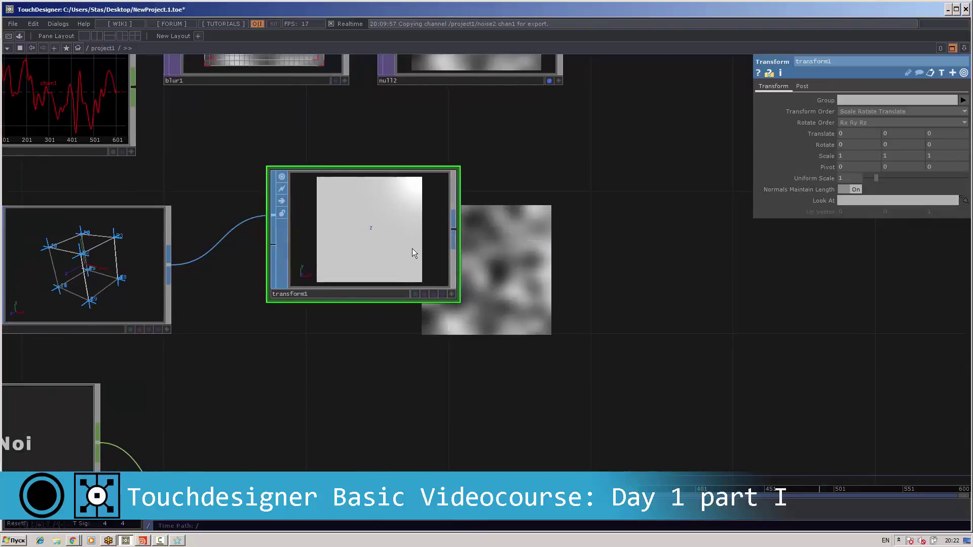
left_click_drag(400, 251, 400, 274)
type("$T")
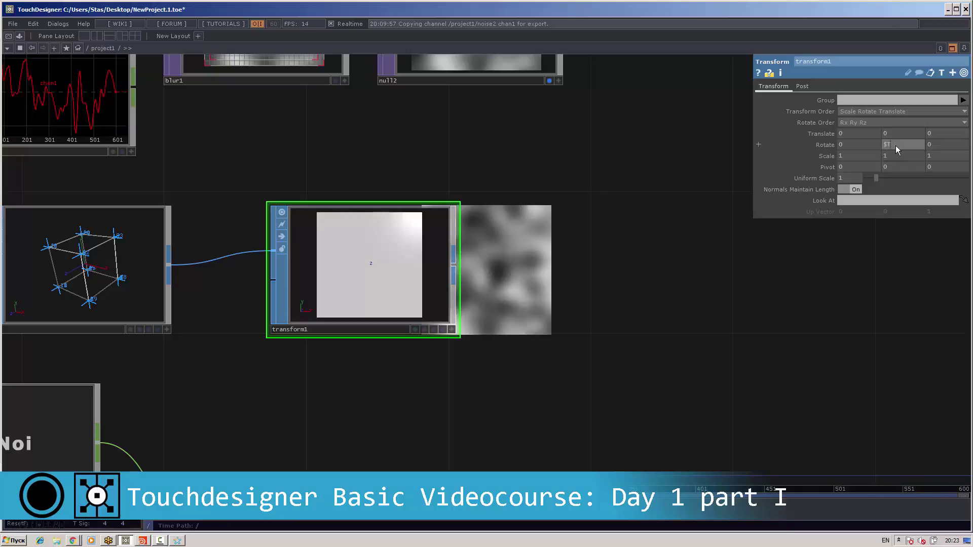
Drive transform1's Rotate Y by frame number, converted to the Python expression me.time.frame.
left_click(895, 146)
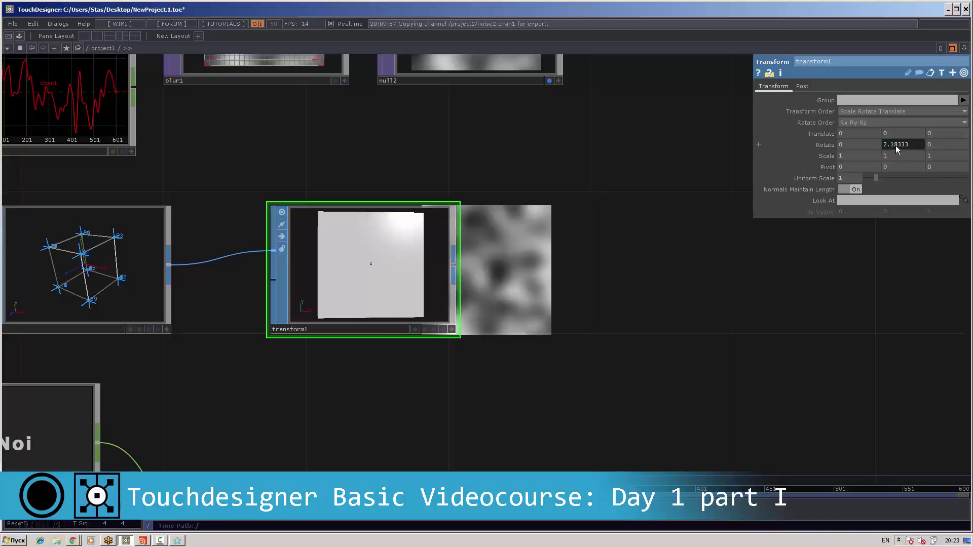
left_click(896, 146)
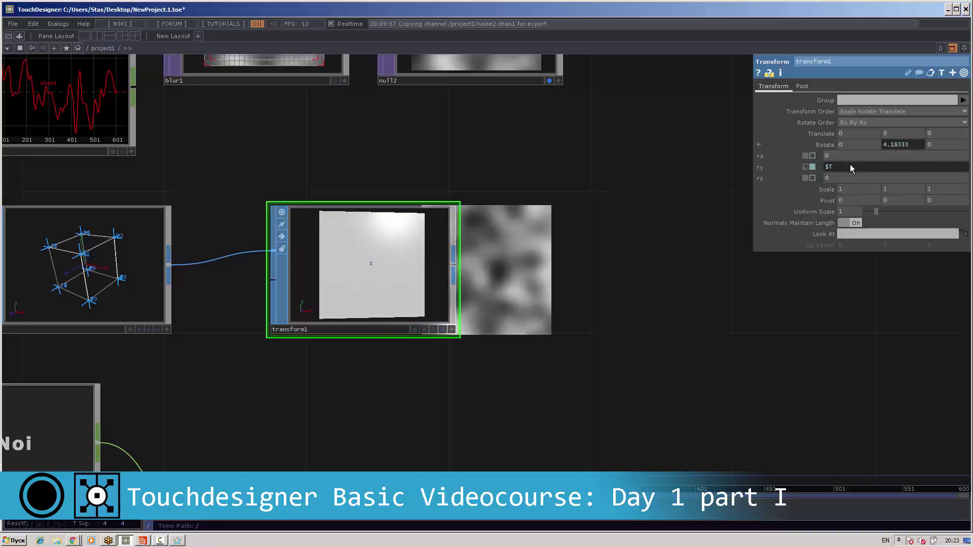
type("F")
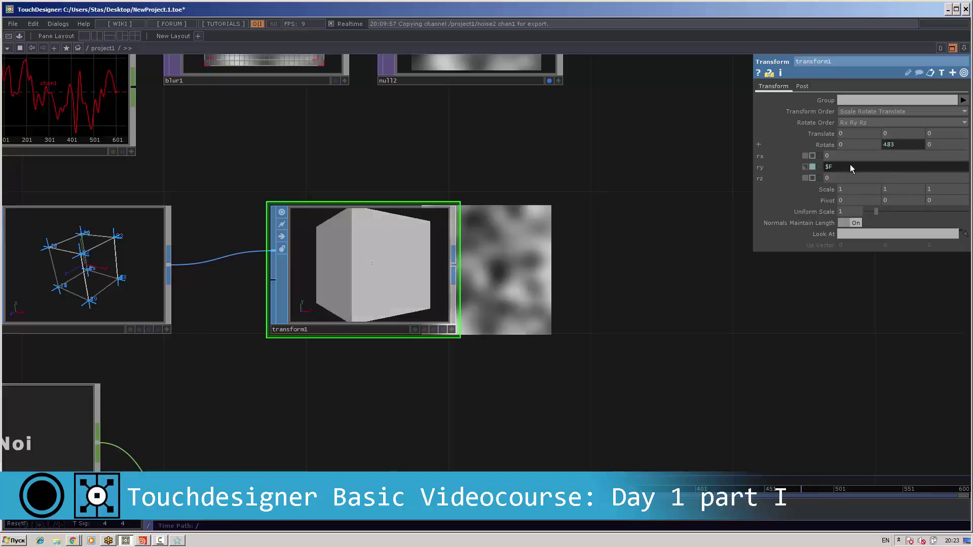
left_click(944, 72)
left_click(824, 145)
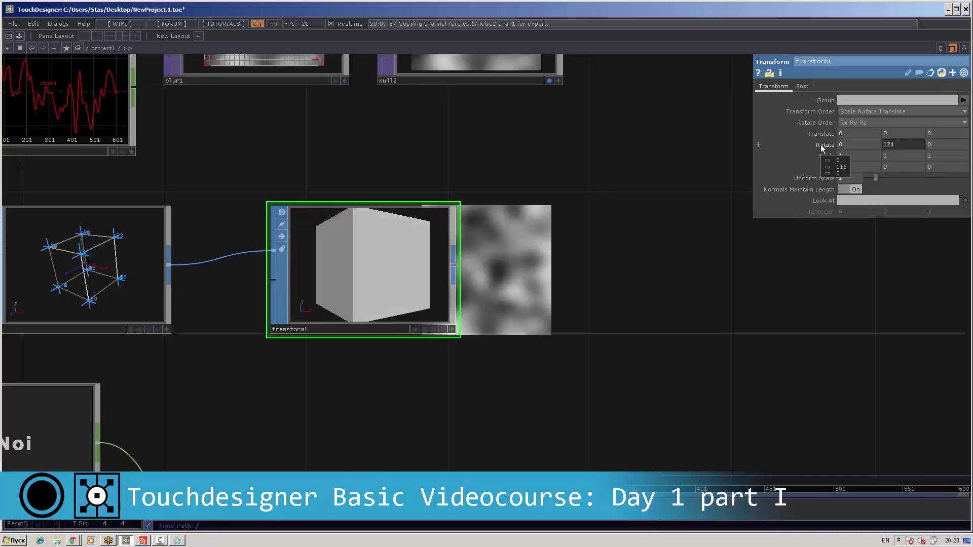
left_click(820, 145)
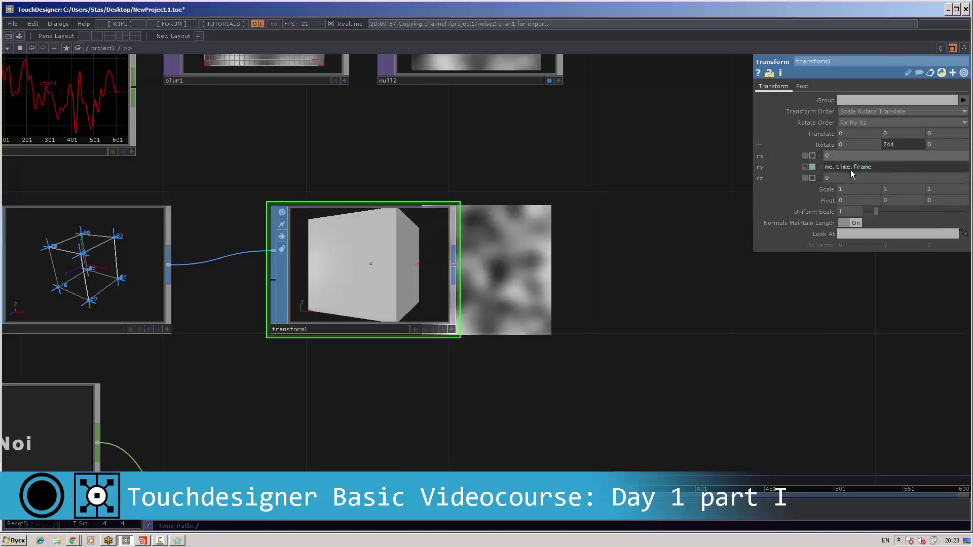